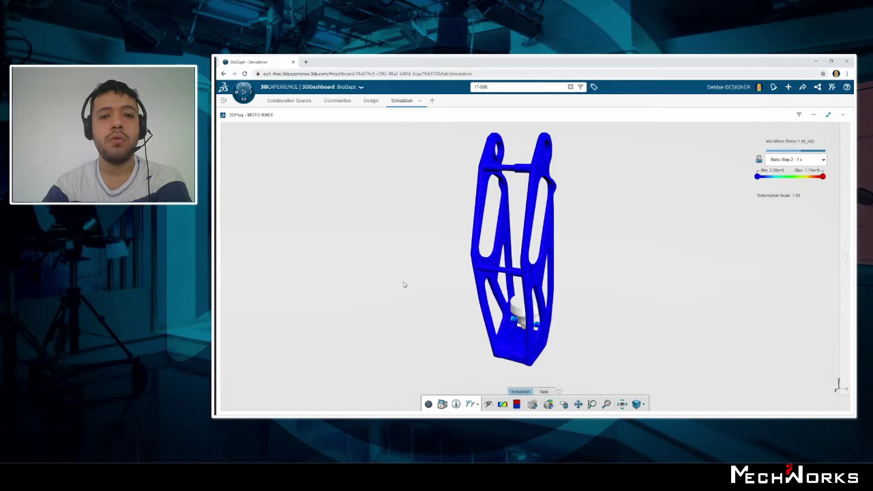
# Play the knee's von Mises stress animation and inspect the lower shock pin area, ending the animation.
pyautogui.click(428, 403)
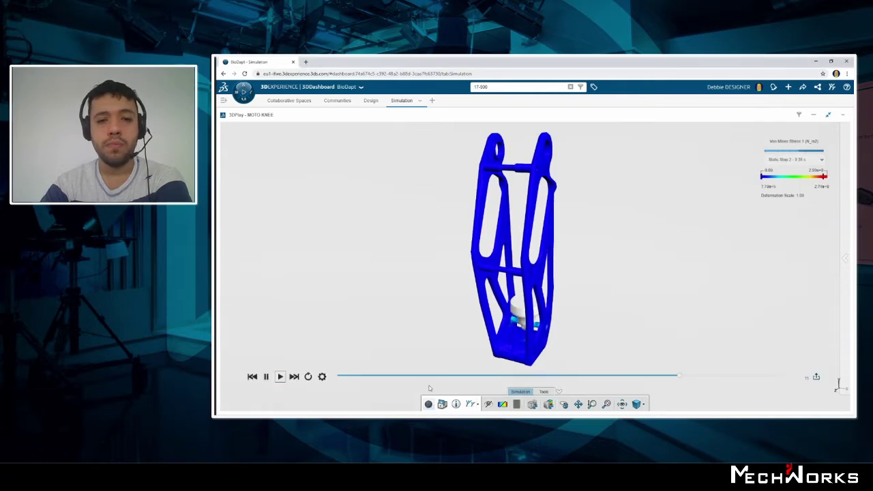
pyautogui.moveTo(470, 313); pyautogui.dragTo(684, 171, button='middle')
pyautogui.moveTo(720, 325); pyautogui.dragTo(639, 263, button='middle')
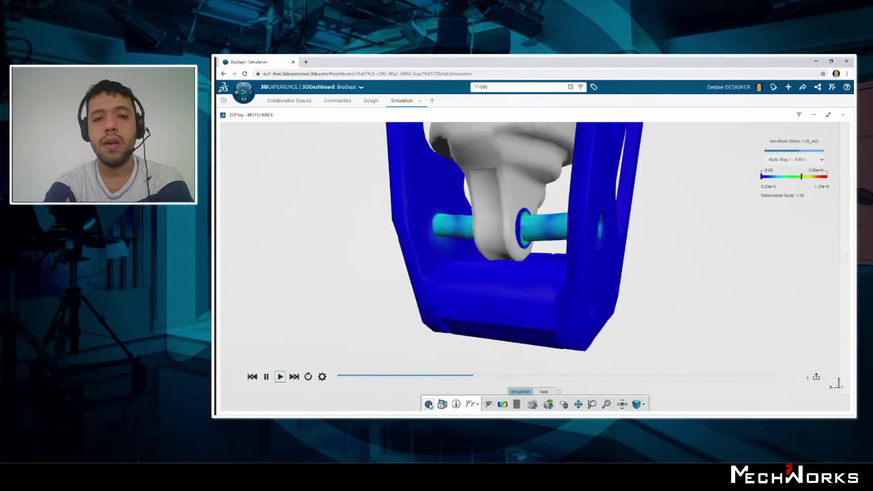
pyautogui.click(429, 404)
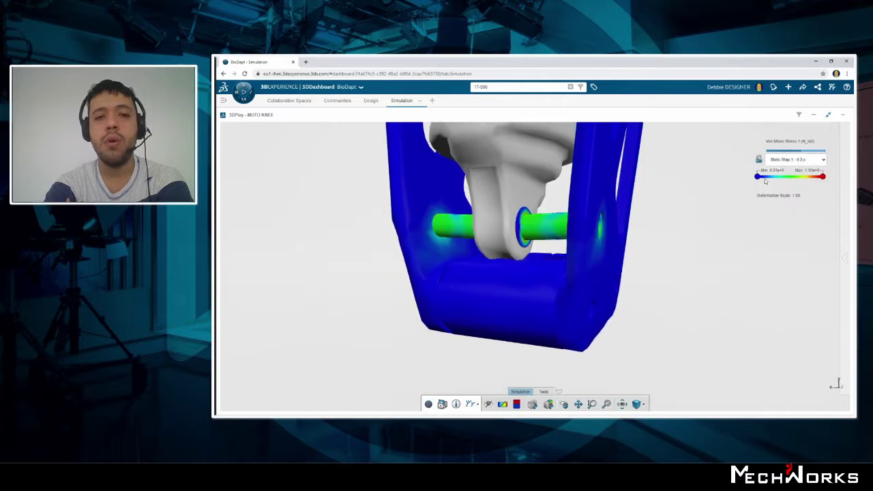
# Display the von Mises stress result for Static Step 1 at 1 s.
pyautogui.click(812, 161)
pyautogui.click(792, 216)
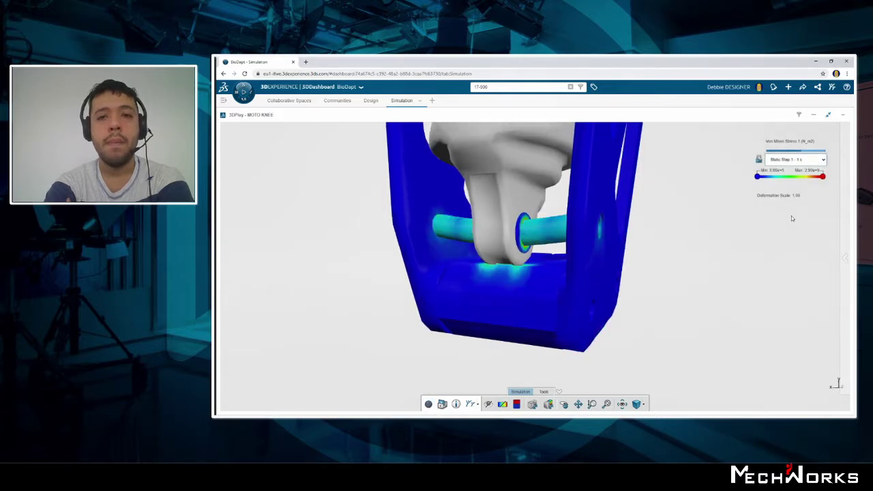
pyautogui.moveTo(657, 269); pyautogui.dragTo(711, 283)
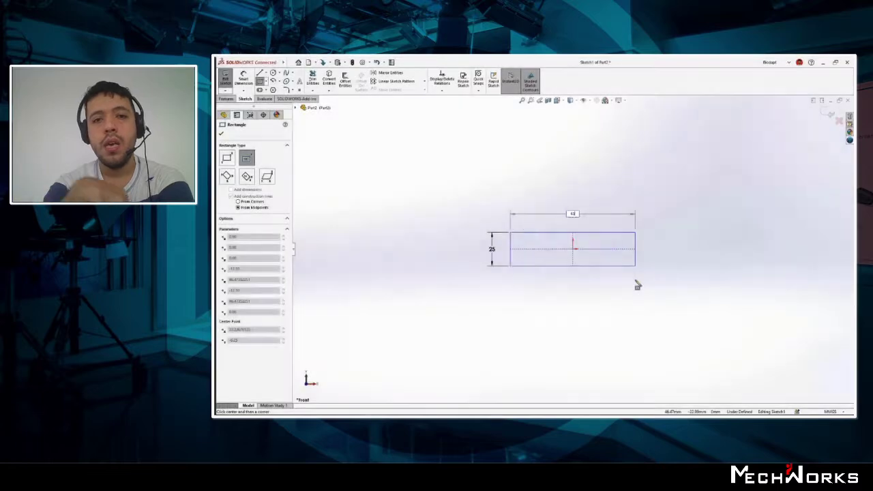
# Model a solid block with rounded ends from a midpoint-based centre rectangle 25 mm high.
pyautogui.press('f')
pyautogui.moveTo(633, 287); pyautogui.dragTo(568, 309, button='middle')
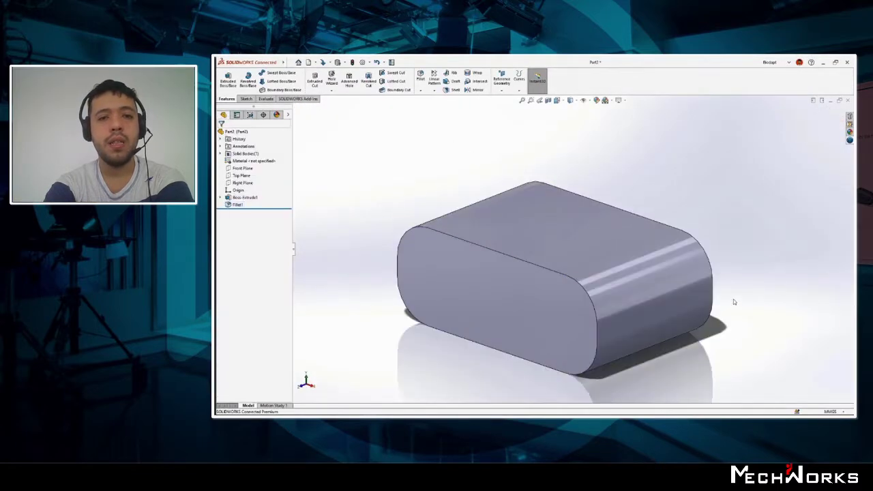
# Sketch the lug outline above the block's front face with a vertical line, a tangent arc and a second vertical line.
pyautogui.click(480, 262)
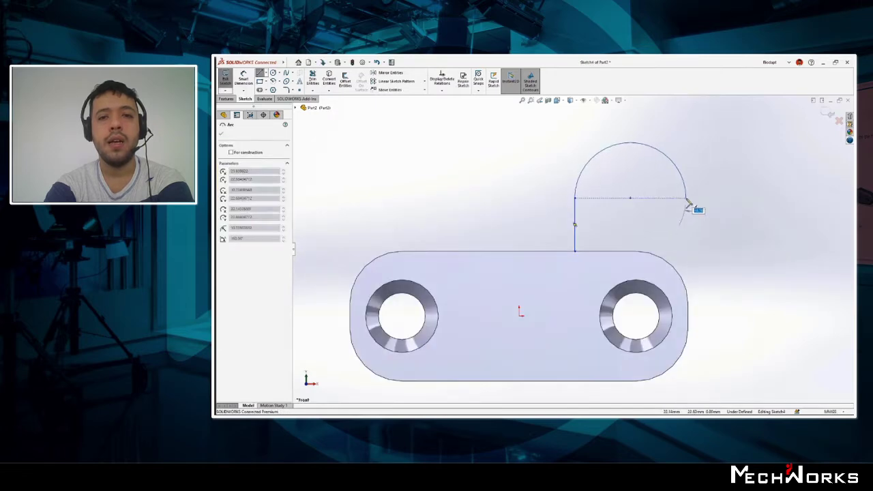
pyautogui.click(687, 198)
pyautogui.click(687, 269)
pyautogui.press('Escape')
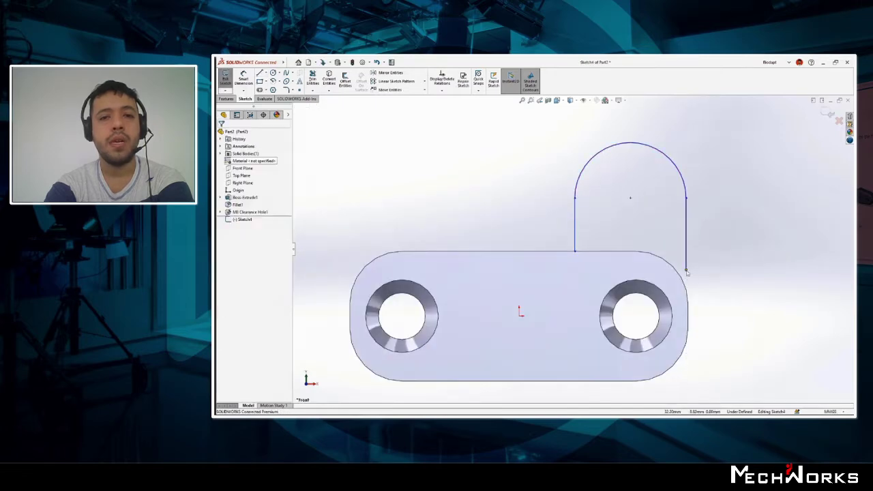
pyautogui.moveTo(687, 269); pyautogui.dragTo(688, 304)
pyautogui.press('Escape')
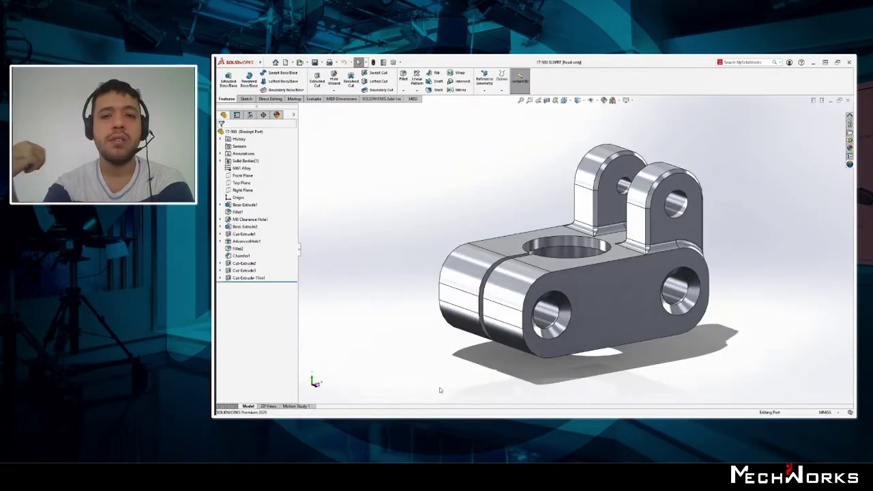
# Launch Linear Structural Validation from the Structural Designer role for the open 17-900 part.
pyautogui.moveTo(439, 388); pyautogui.dragTo(713, 374, button='middle')
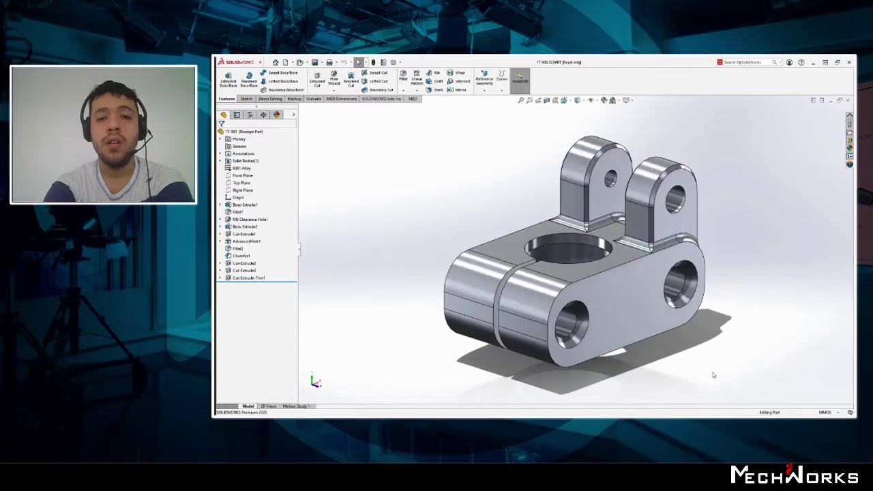
pyautogui.click(849, 165)
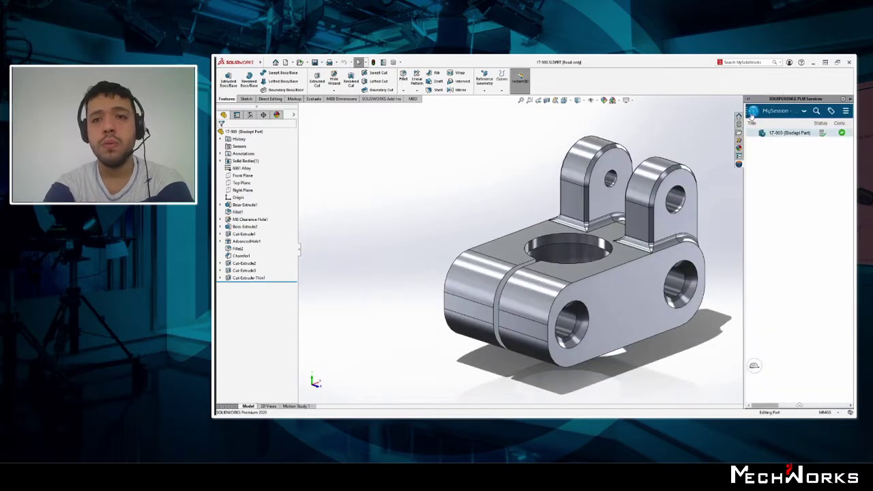
pyautogui.click(753, 215)
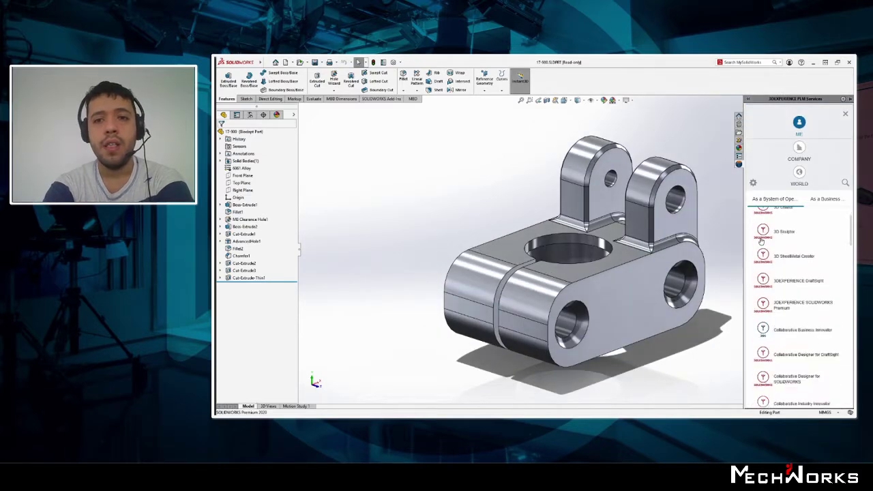
pyautogui.scroll(-3, 762, 249)
pyautogui.click(764, 280)
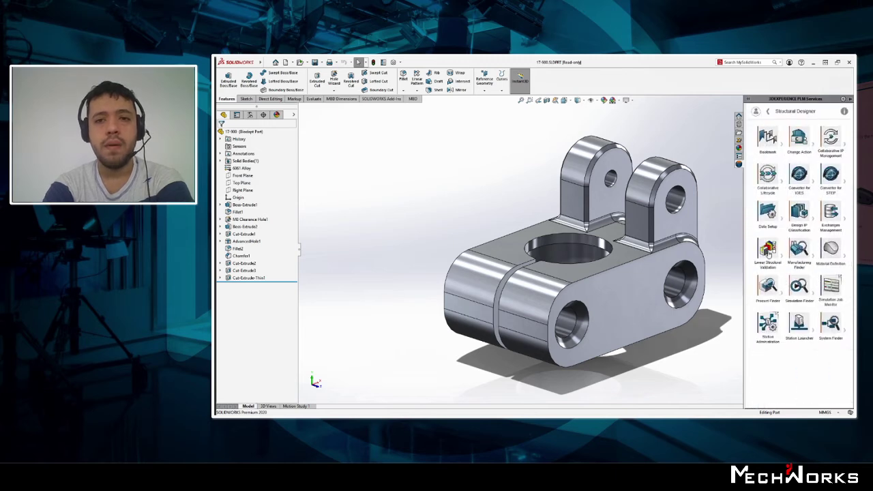
pyautogui.click(768, 251)
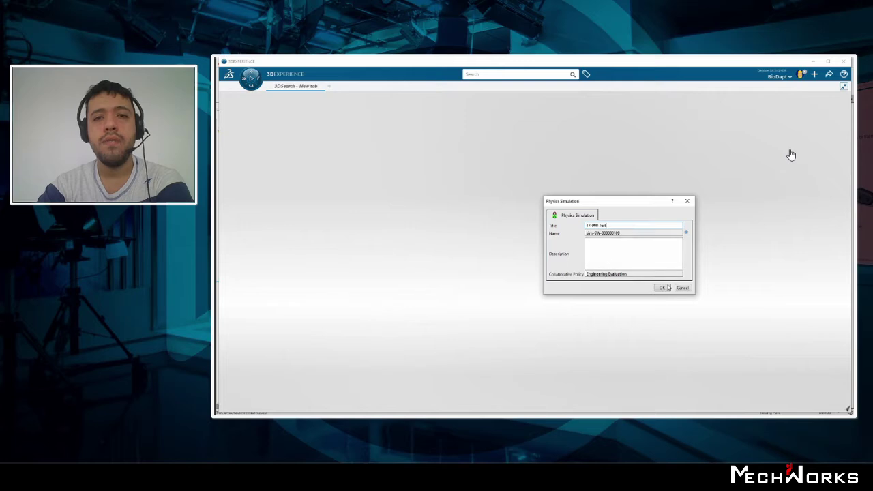
# Create the physics simulation titled 17-900 Test with a Structural analysis case.
pyautogui.click(668, 287)
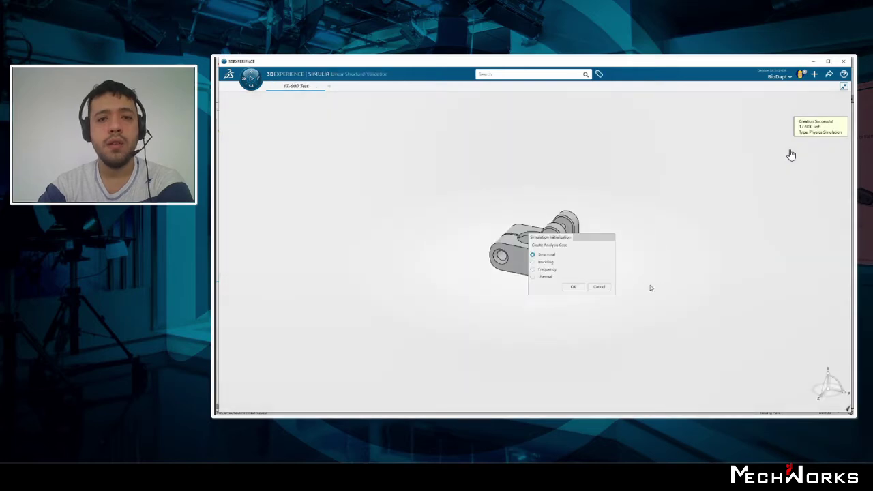
pyautogui.click(572, 286)
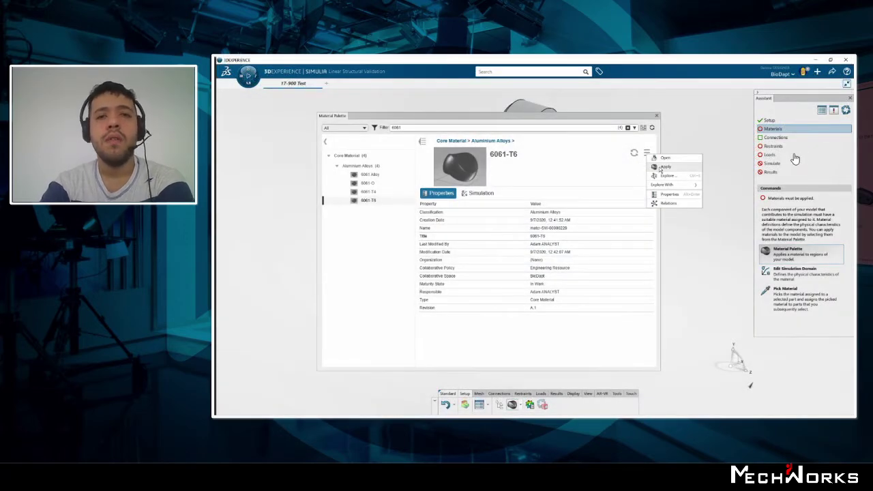
# Apply the 6061-T6 material to the part and pick the lug hole as the bearing load's support.
pyautogui.click(660, 168)
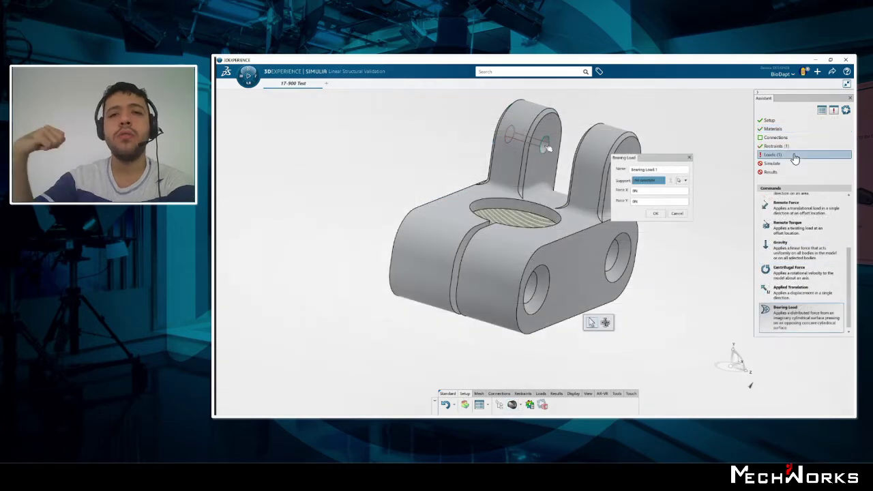
pyautogui.click(547, 146)
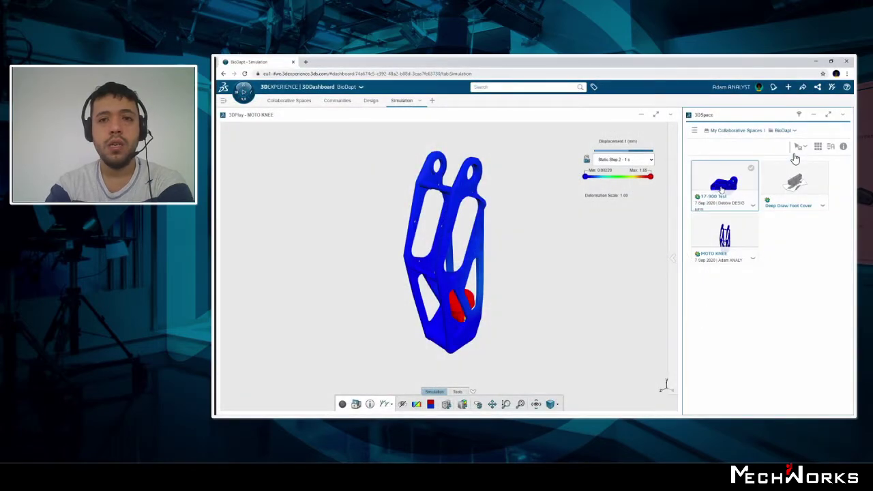
# Load the 17-900 Test simulation into 3DPlay and display its von Mises stress plot.
pyautogui.moveTo(722, 190); pyautogui.dragTo(631, 364)
pyautogui.click(356, 403)
pyautogui.click(475, 210)
# Create revision B.1 of the MOTO KNEE simulation using Collaborative Lifecycle from the Collaborative Industry Innovator role.
pyautogui.click(720, 238)
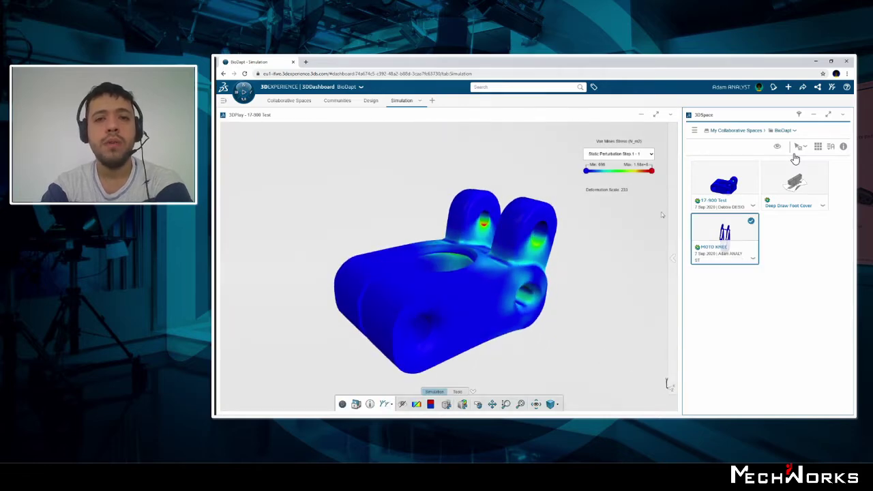
pyautogui.click(243, 91)
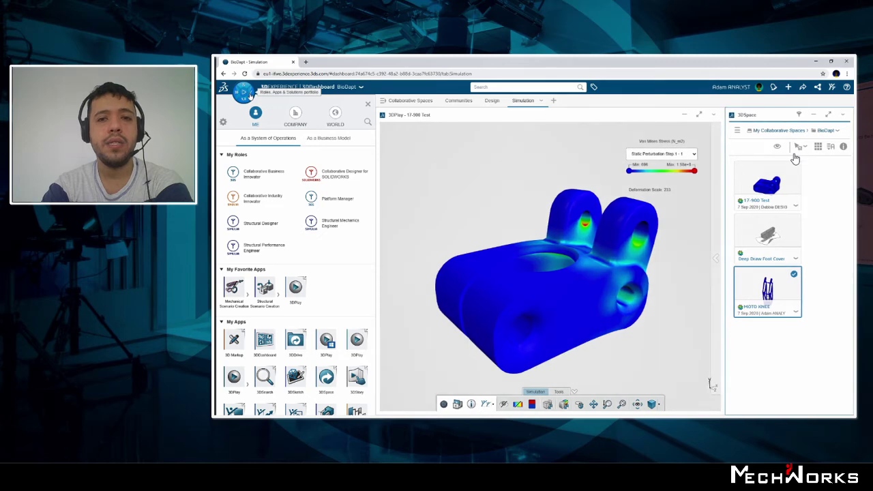
pyautogui.click(265, 196)
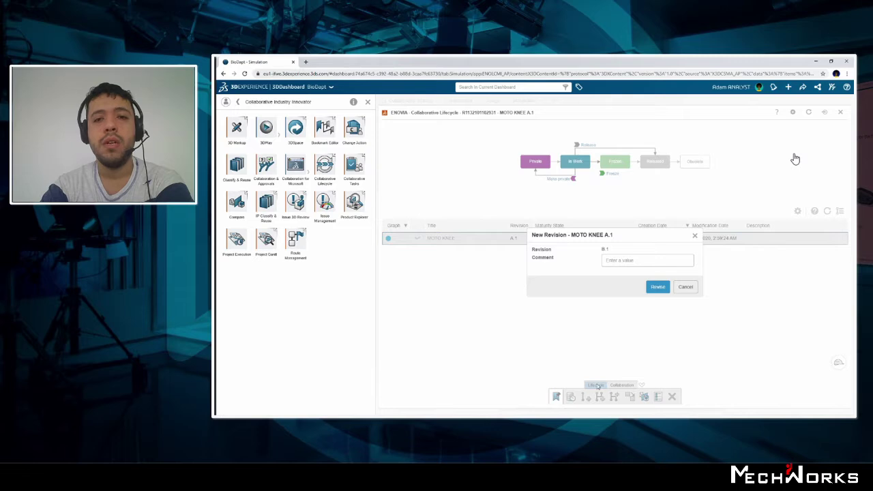
pyautogui.click(657, 287)
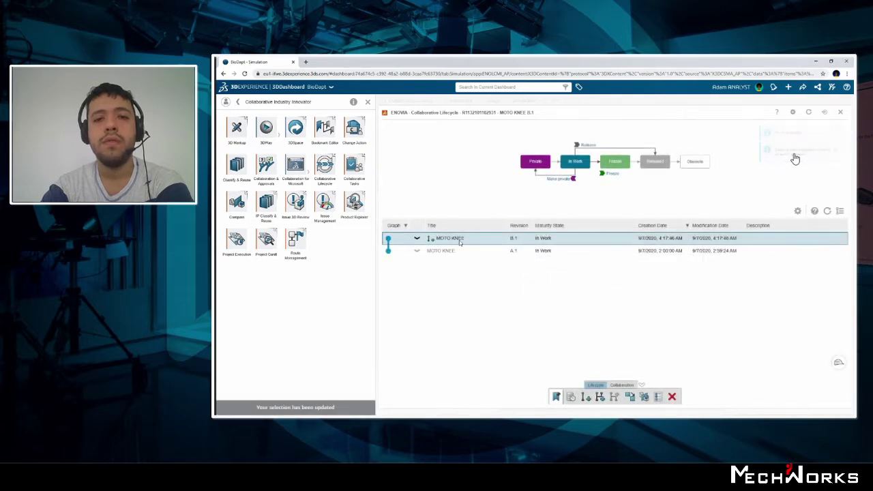
# Open MOTO KNEE B.1 in Mechanical Scenario Creation and replace its model by revision.
pyautogui.click(237, 102)
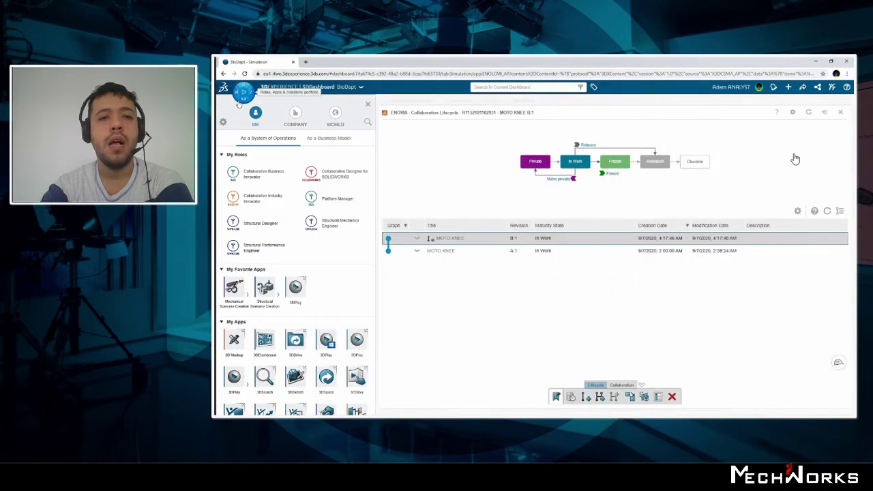
pyautogui.click(235, 287)
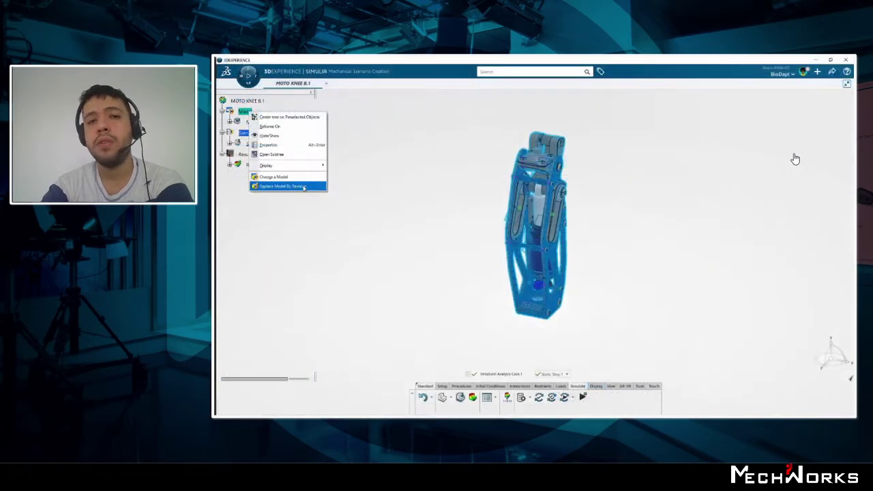
pyautogui.click(304, 186)
pyautogui.click(409, 180)
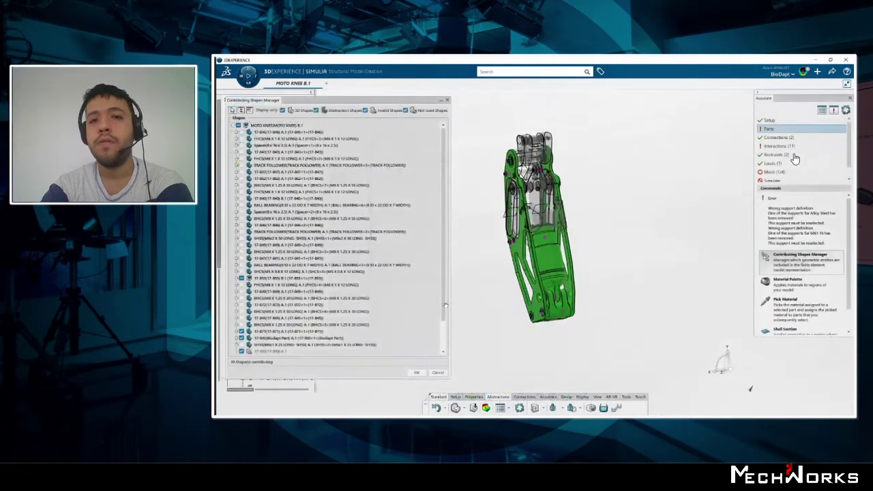
# Remove all deleted supports from the Alloy Steel solid section of the knee's finite element model.
pyautogui.scroll(5, 552, 298)
pyautogui.moveTo(552, 298); pyautogui.dragTo(558, 292, button='middle')
pyautogui.scroll(5, 557, 292)
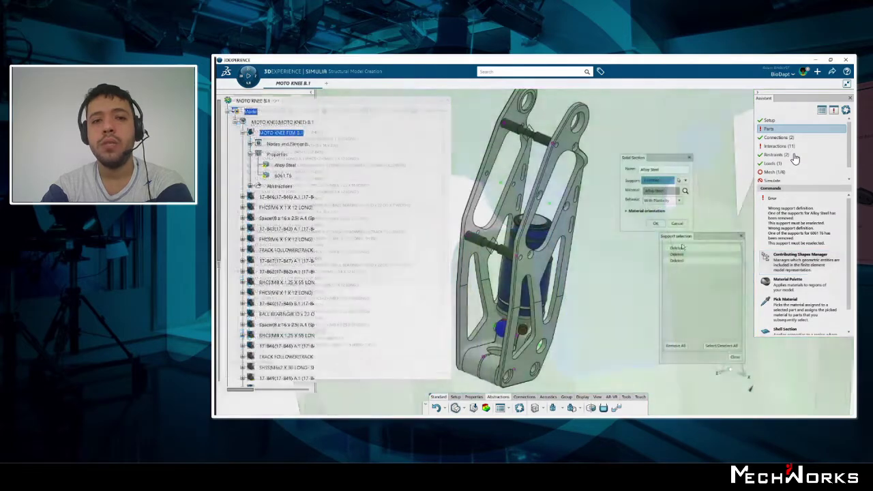
pyautogui.click(680, 346)
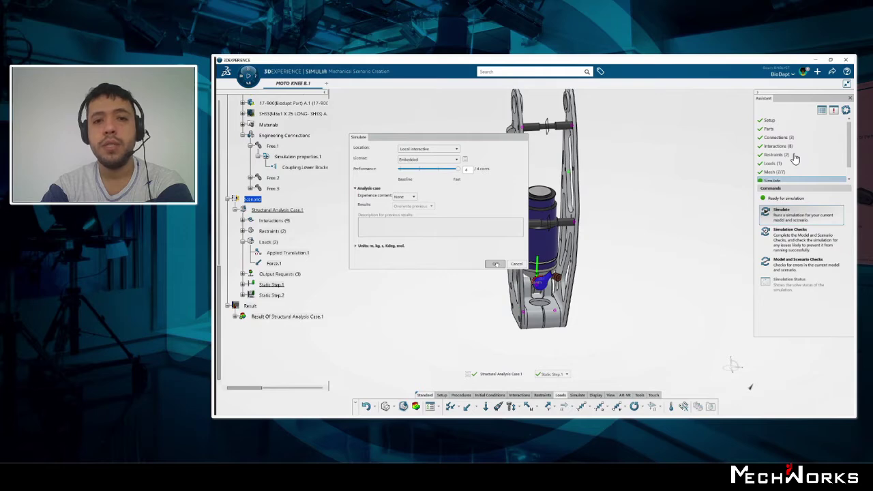
# Run the MOTO KNEE B.1 simulation as Local interactive with the Embedded license and animate the A.1 and B.1 results side by side.
pyautogui.click(495, 263)
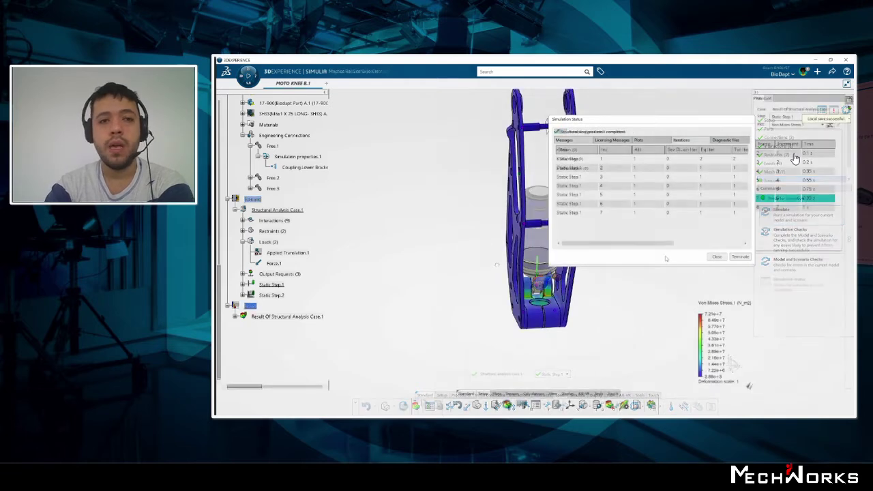
pyautogui.click(716, 256)
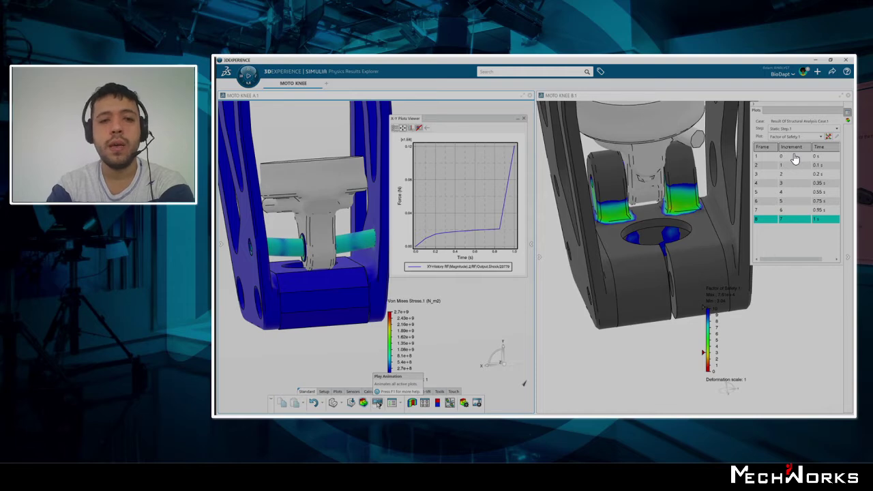
pyautogui.click(377, 403)
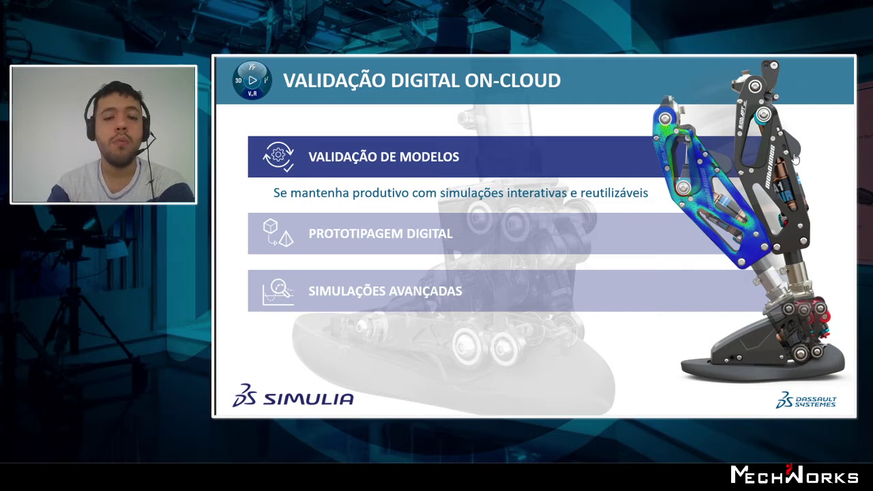
pyautogui.press('Right')
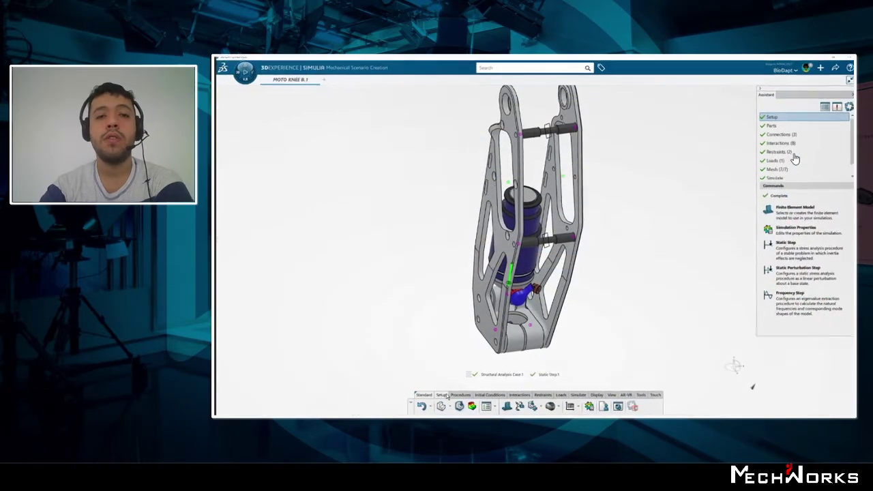
# Create a structural analysis case named Frequency for the MOTO KNEE B.1 scenario.
pyautogui.click(531, 401)
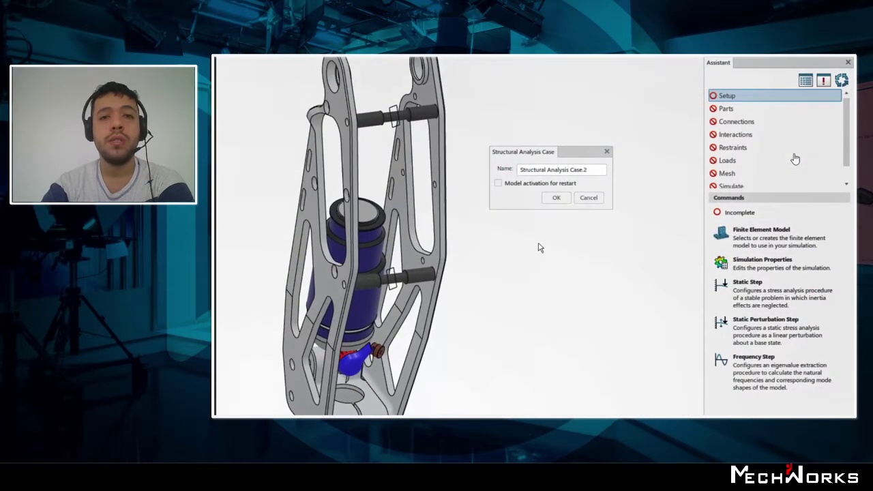
pyautogui.tripleClick(590, 173)
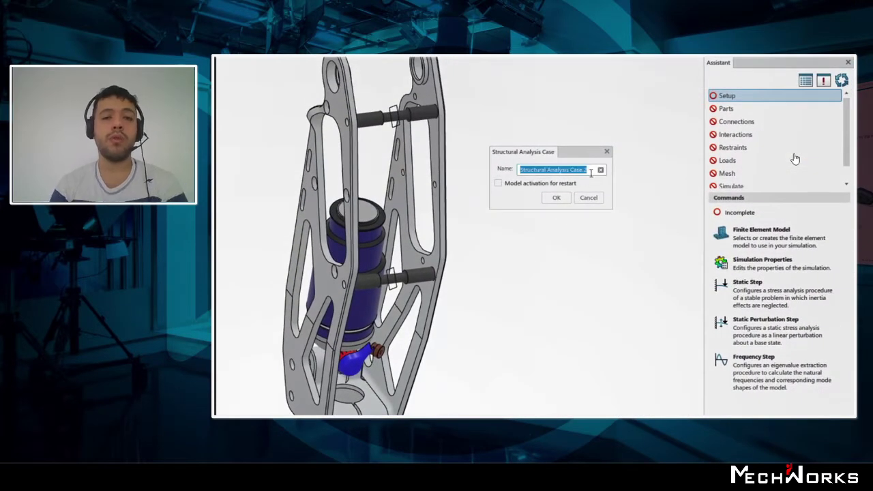
pyautogui.write('Frequency')
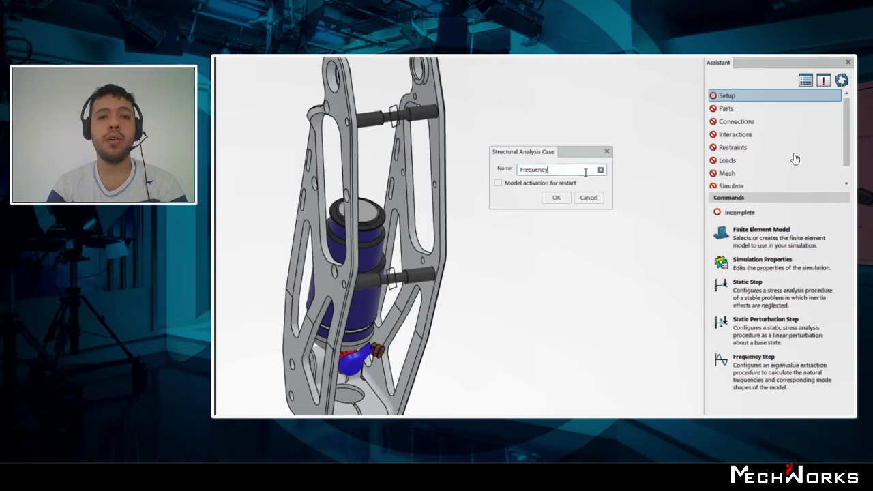
pyautogui.click(556, 197)
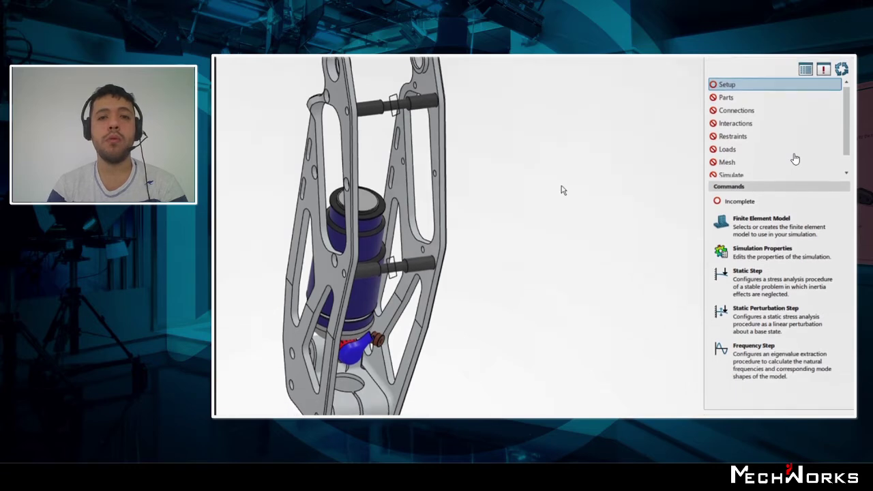
# Add a frequency step to the structural analysis case and go through the displacement mode shapes of its results.
pyautogui.click(746, 337)
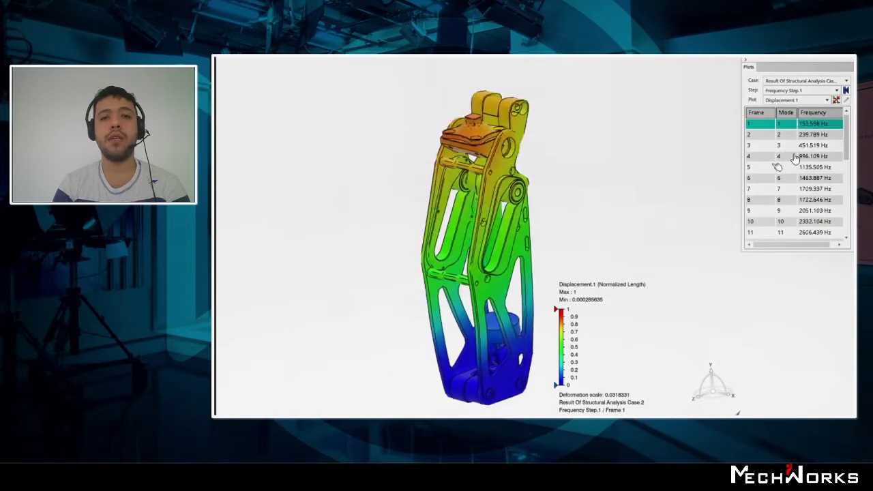
pyautogui.press('Down')
pyautogui.press('Down')
pyautogui.press('Down')
pyautogui.press('Down')
pyautogui.press('Down')
pyautogui.press('Down')
pyautogui.press('Down')
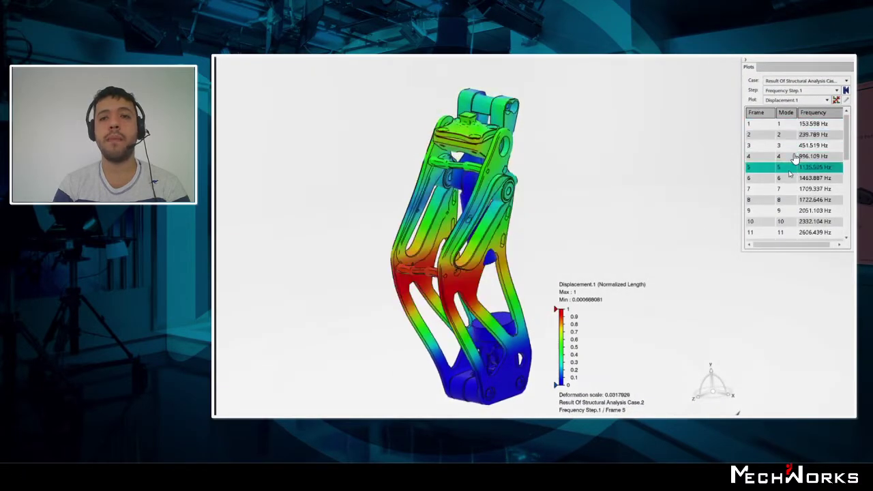
pyautogui.moveTo(594, 263); pyautogui.dragTo(658, 255, button='middle')
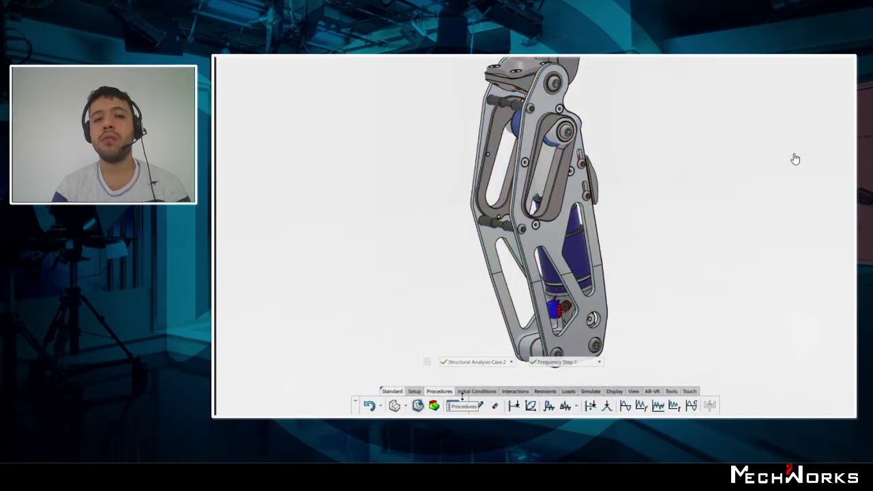
# Add a random vibration step with an acceleration base motion in Translation Y that uses PSD.1.
pyautogui.click(658, 406)
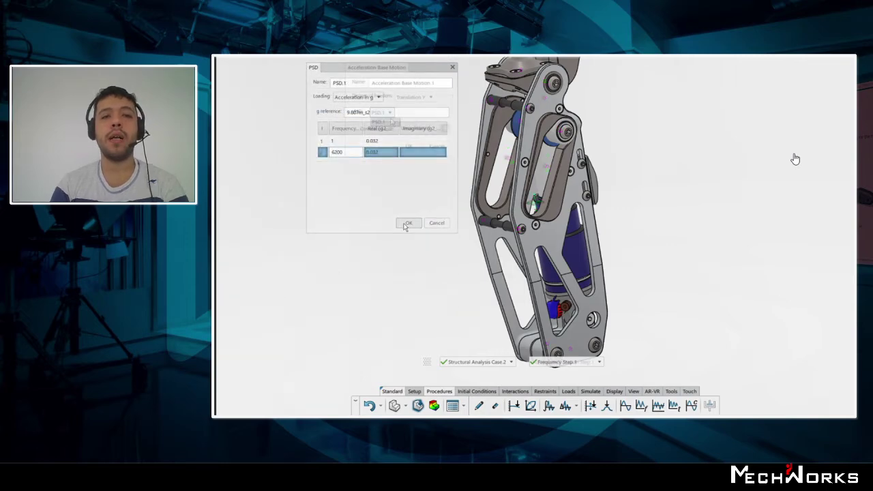
pyautogui.click(410, 145)
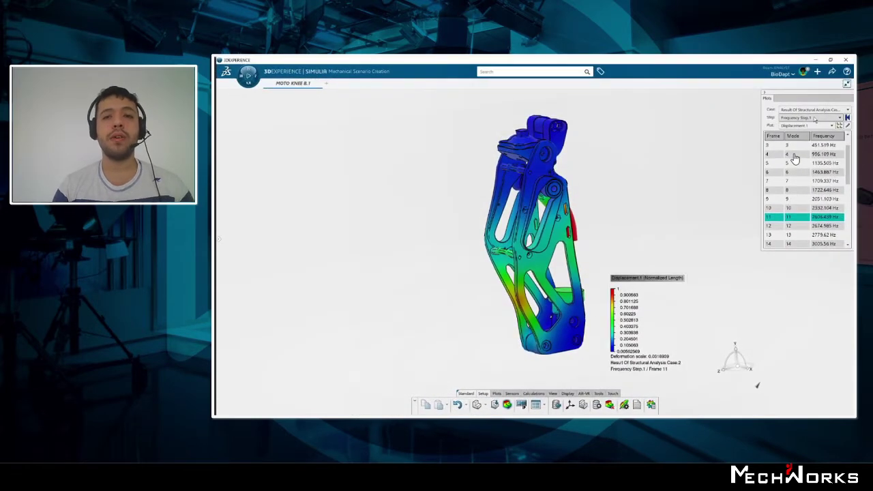
# Display the Random Vibration Step.1 results and examine the knee's stress and displacement plots from different angles.
pyautogui.click(814, 120)
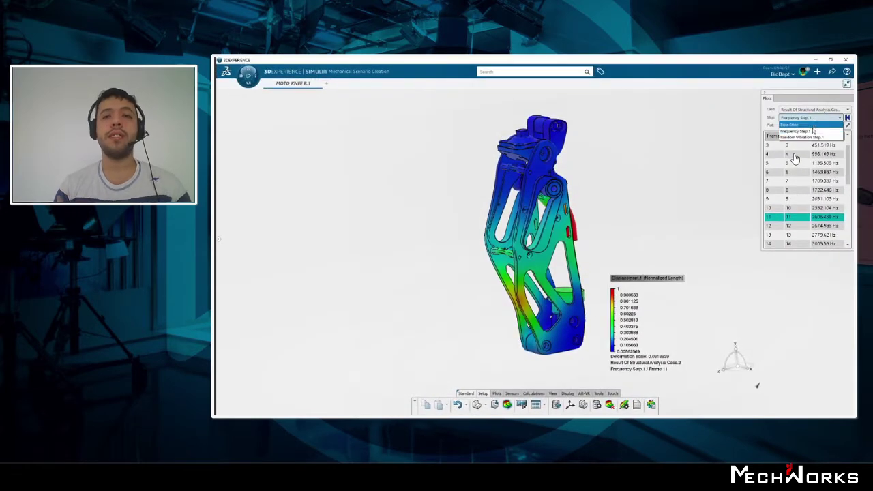
pyautogui.click(811, 129)
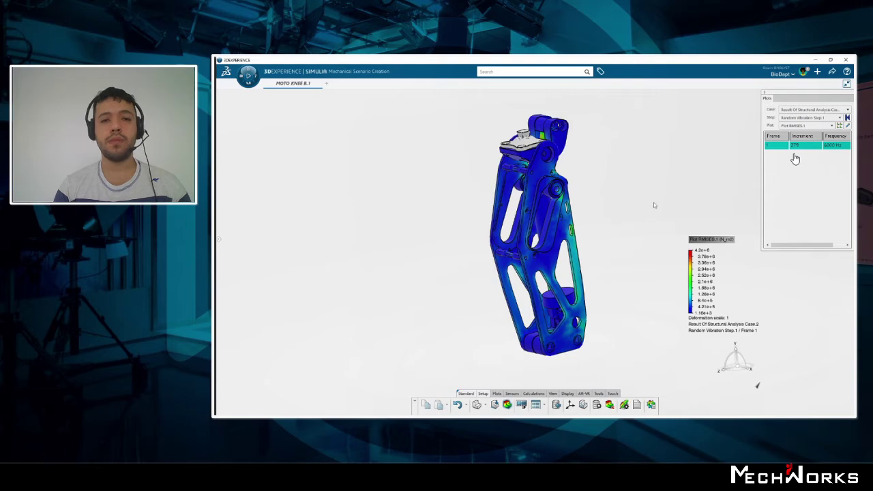
pyautogui.moveTo(653, 204); pyautogui.dragTo(572, 244, button='middle')
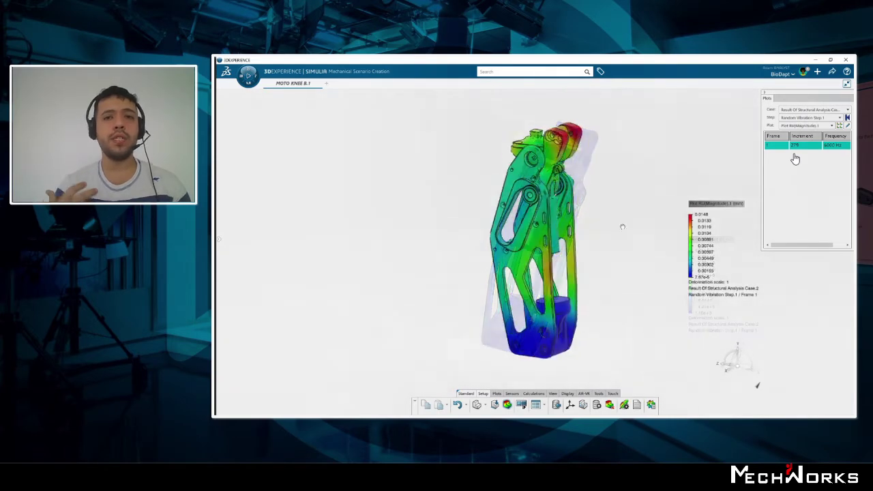
pyautogui.moveTo(622, 227); pyautogui.dragTo(655, 220, button='middle')
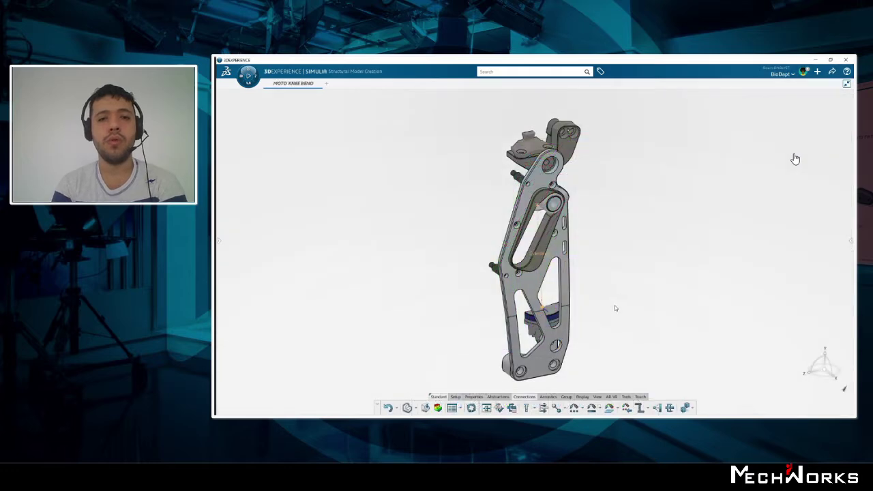
# Review the shock connector's type and linear translational stiffness in the MOTO KNEE BEND model, then examine the side plate.
pyautogui.moveTo(614, 309); pyautogui.dragTo(516, 286, button='middle')
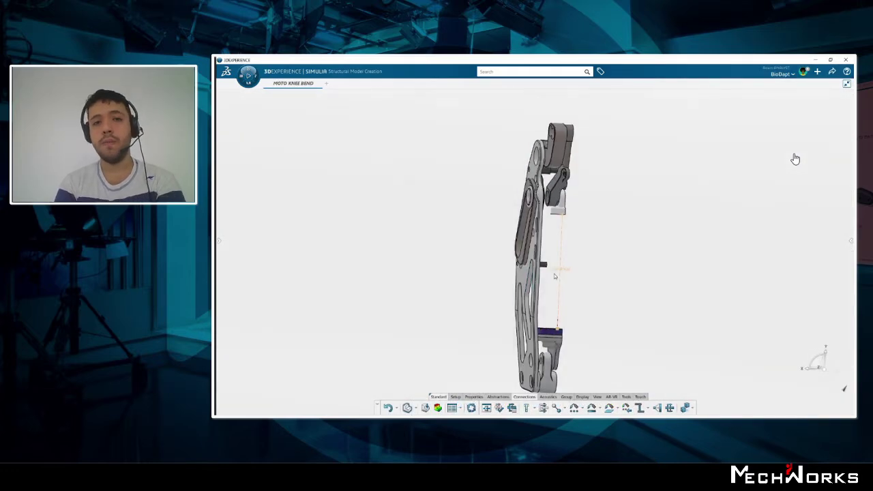
pyautogui.doubleClick(569, 271)
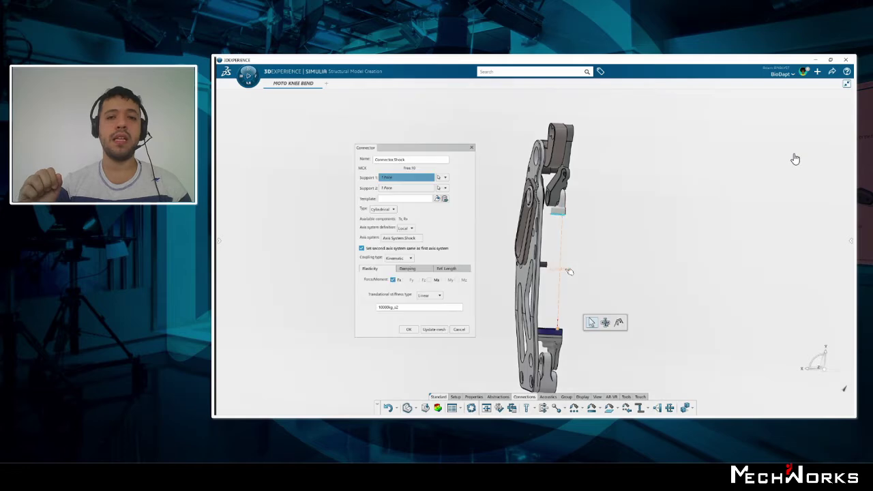
pyautogui.doubleClick(406, 307)
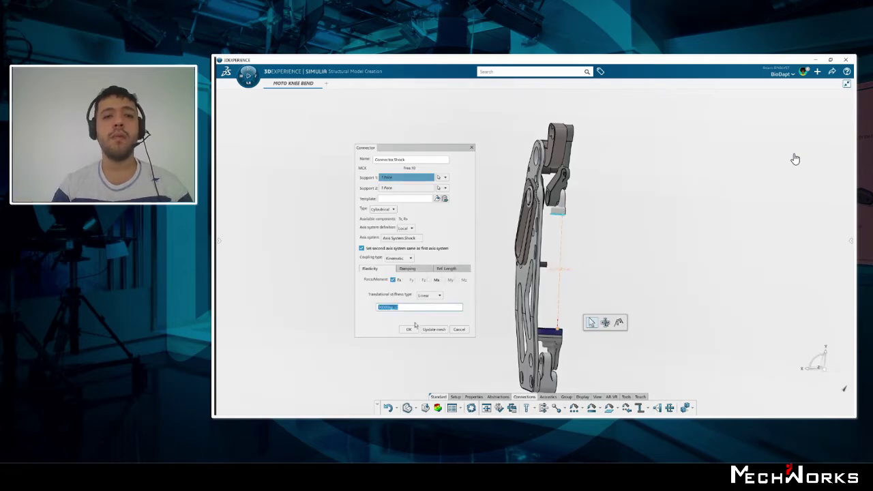
pyautogui.click(413, 330)
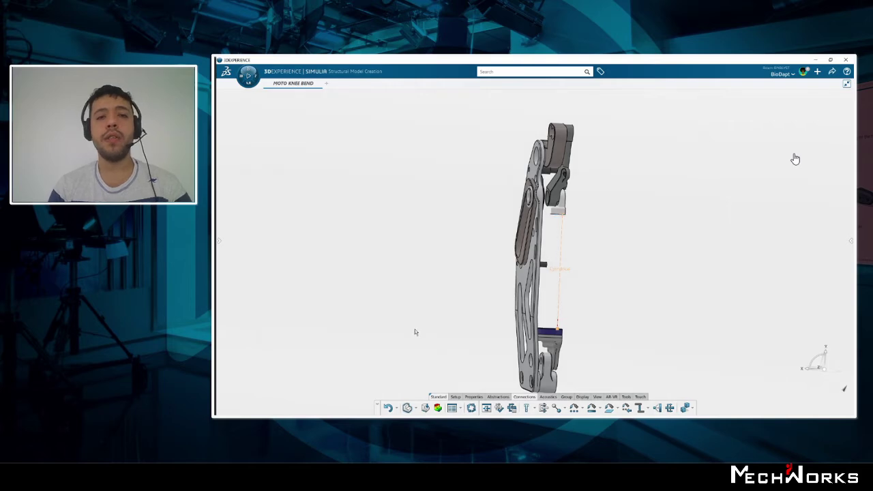
pyautogui.moveTo(416, 332); pyautogui.dragTo(481, 341, button='middle')
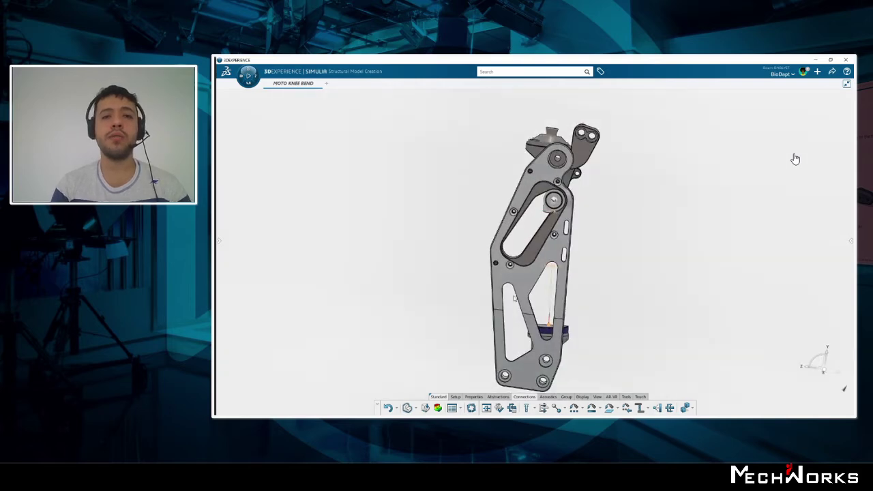
pyautogui.keyDown('ctrl'); pyautogui.moveTo(543, 250); pyautogui.dragTo(547, 229, button='middle'); pyautogui.keyUp('ctrl')
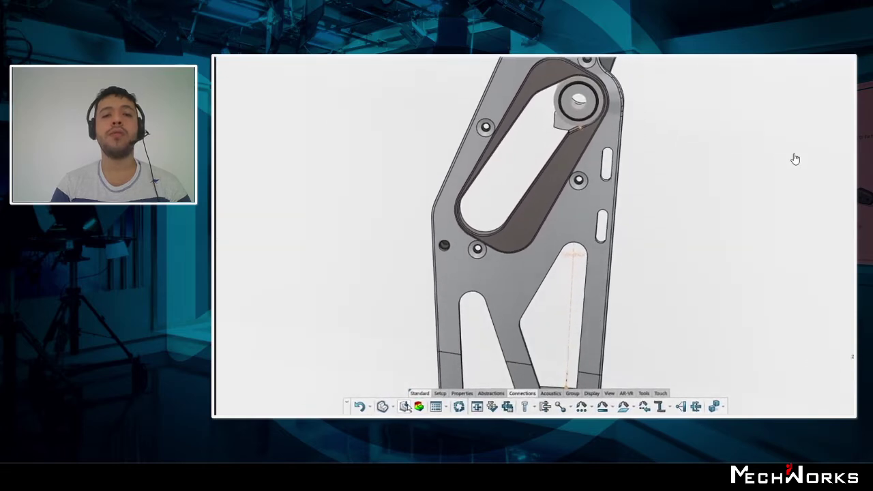
# Update the MOTO KNEE BEND simulation with the part changes made in SOLIDWORKS Desktop.
pyautogui.click(444, 393)
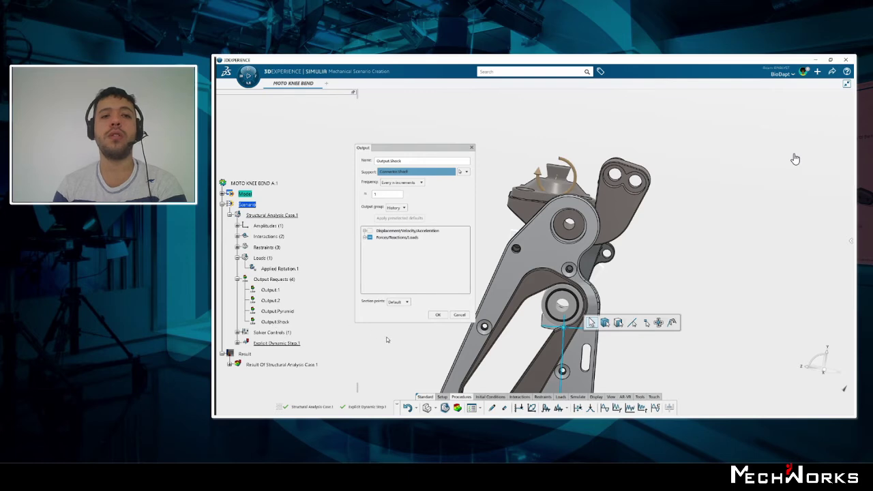
pyautogui.moveTo(425, 365); pyautogui.dragTo(472, 146, button='middle')
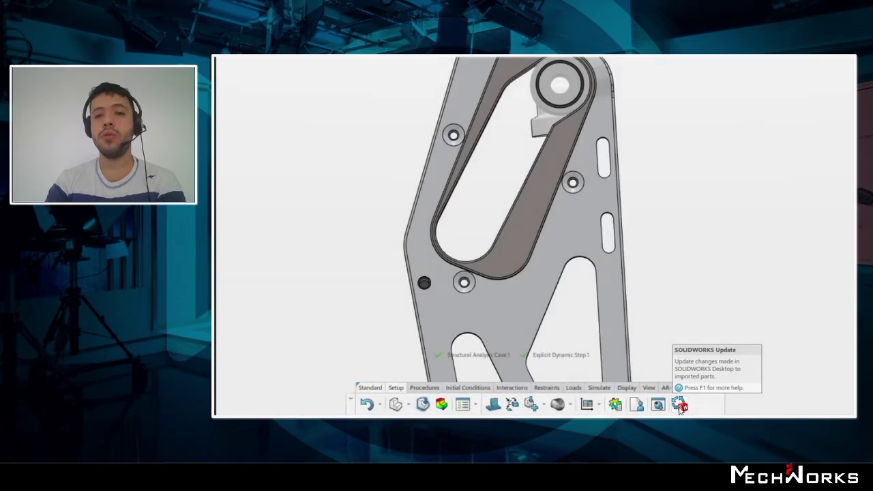
pyautogui.click(679, 405)
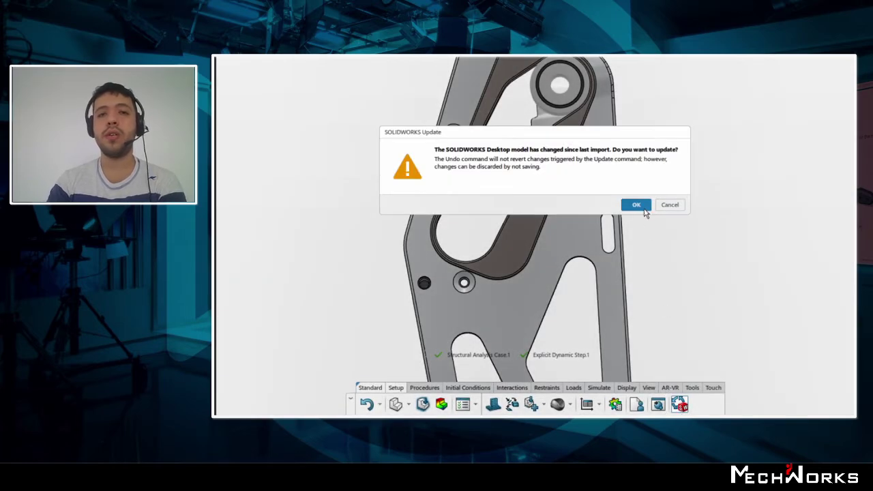
pyautogui.click(636, 205)
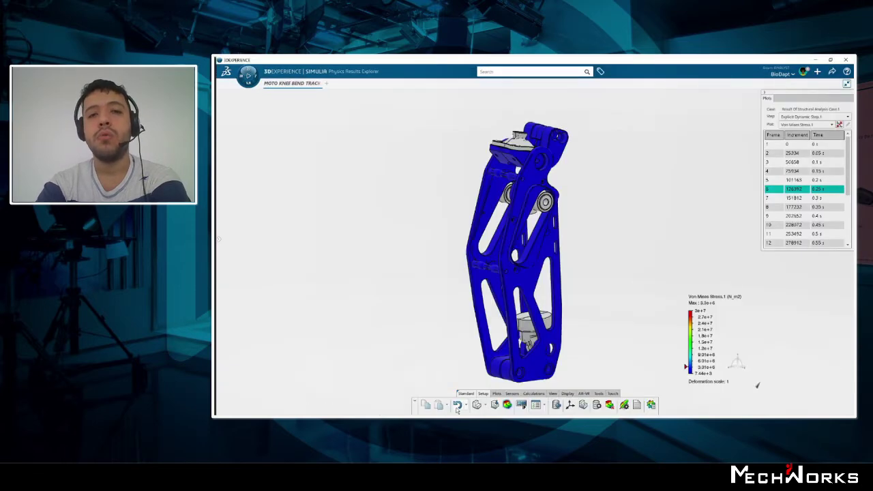
# Play the von Mises stress animation of MOTO KNEE BEND TRACK and bring up the Spring Force X-Y plot.
pyautogui.click(520, 405)
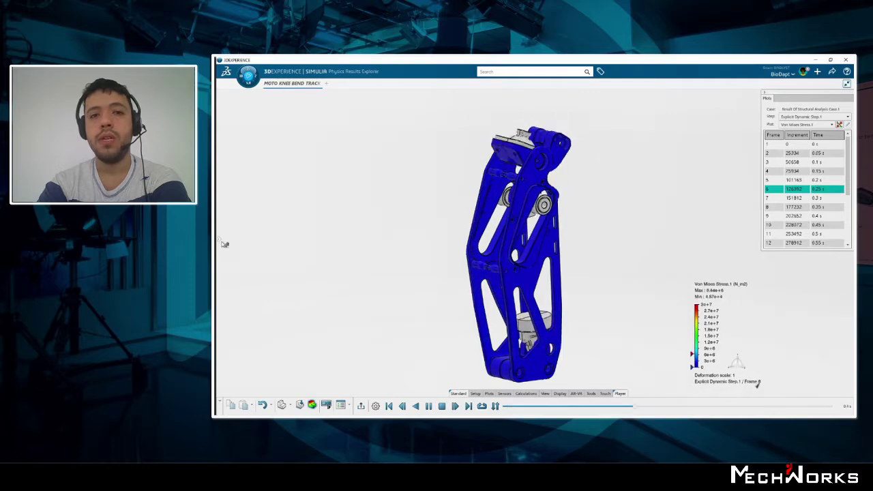
pyautogui.click(219, 240)
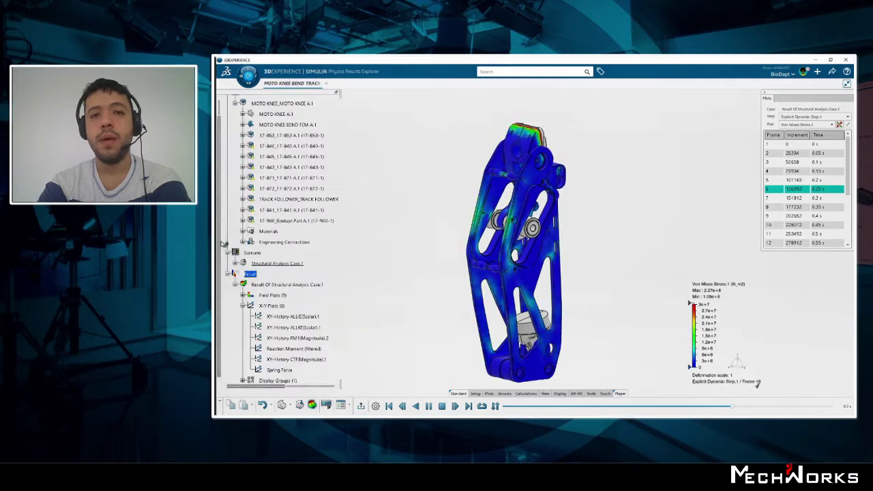
pyautogui.rightClick(288, 368)
pyautogui.click(287, 364)
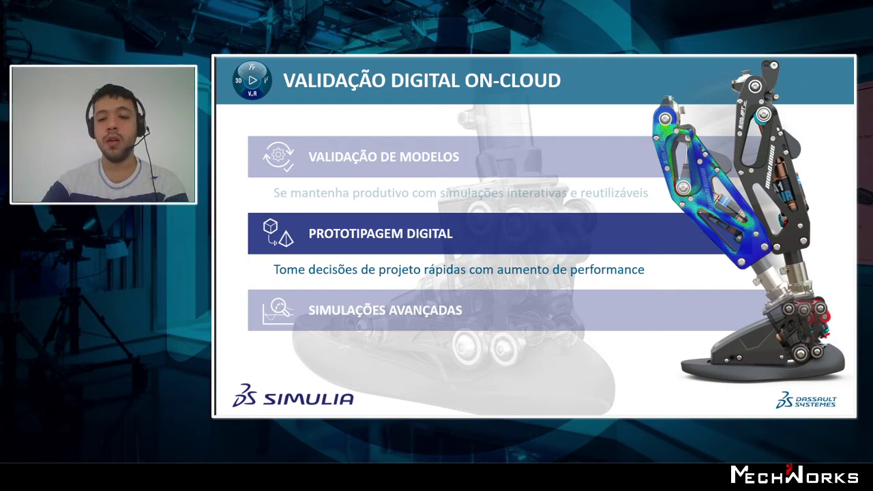
pyautogui.press('Right')
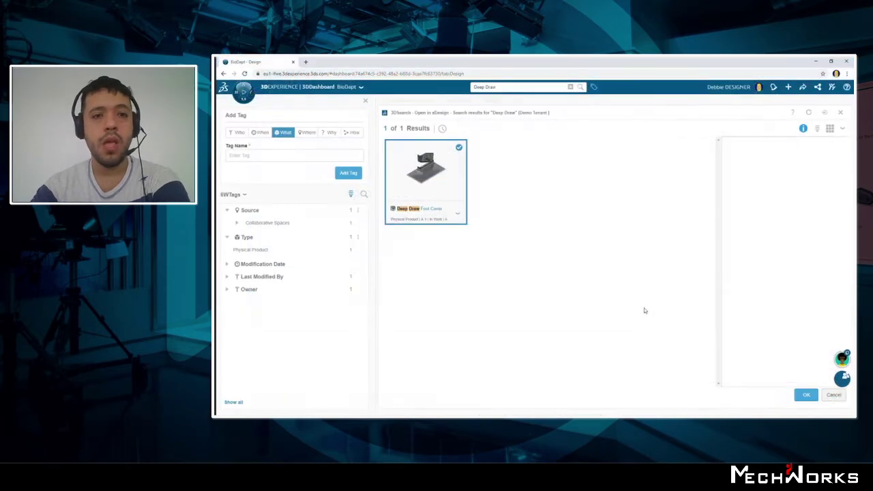
# Open the Deep Draw Foot Cover physical product in xDesign and locate its 1.2mm Blank feature on the model.
pyautogui.click(806, 394)
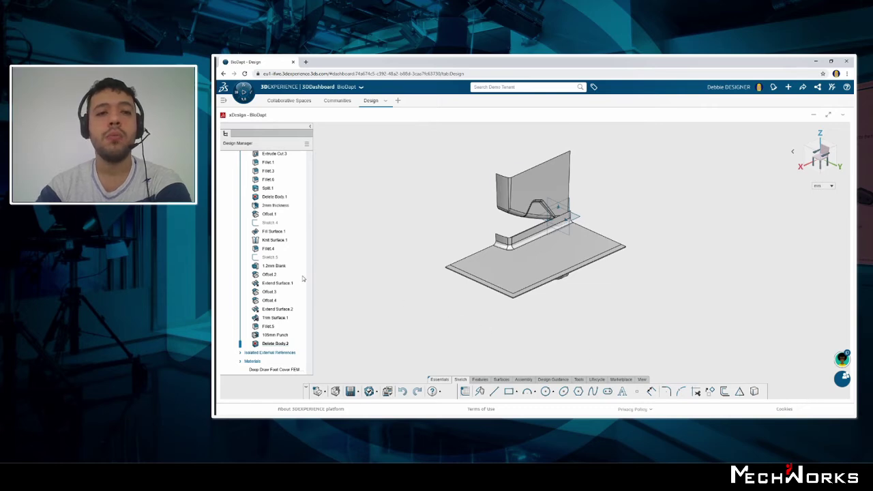
pyautogui.click(270, 266)
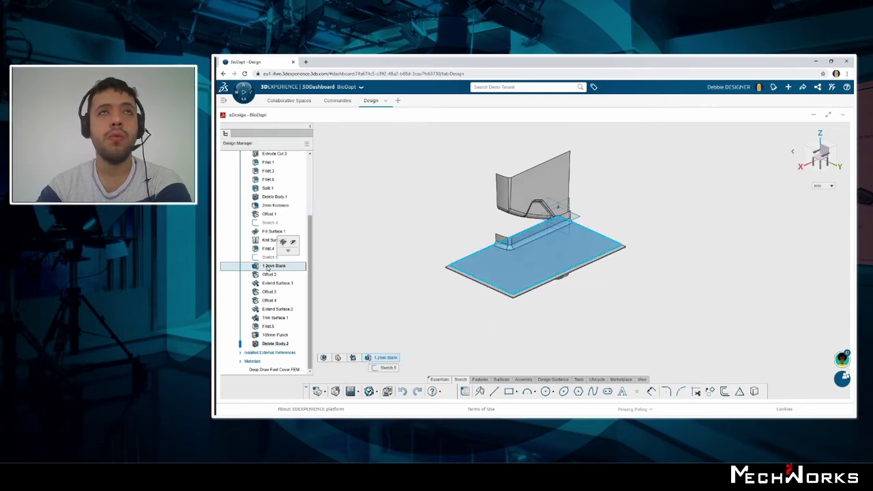
pyautogui.press('Escape')
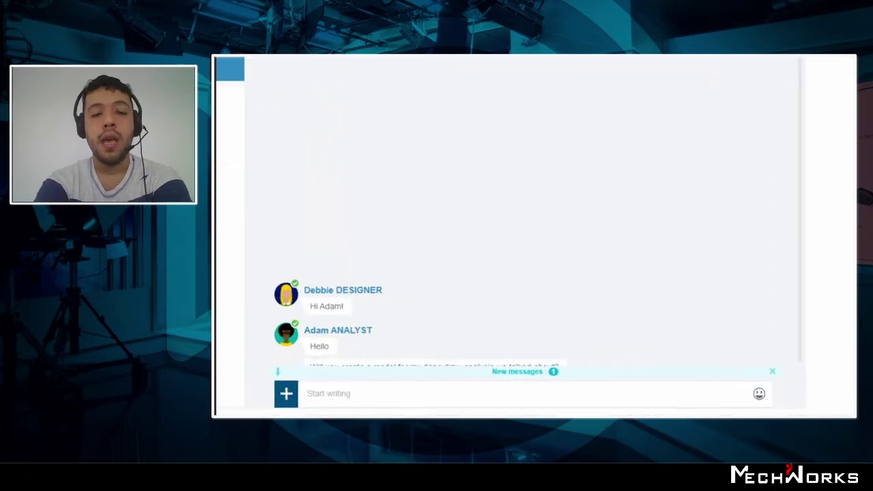
# Send the analyst the chat messages "Sure thing!" and "Search for "Deep Draw" and you'll find it!".
pyautogui.click(272, 394)
pyautogui.write('Sure thing!')
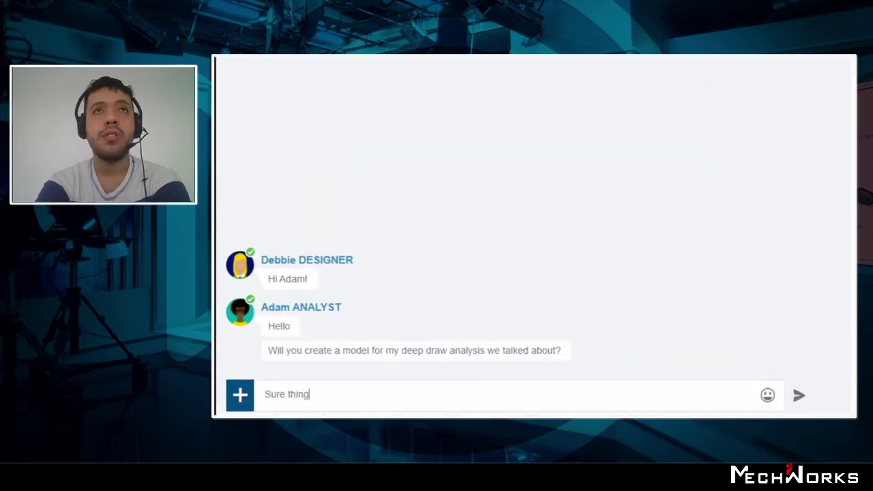
pyautogui.press('Return')
pyautogui.write('Search for')
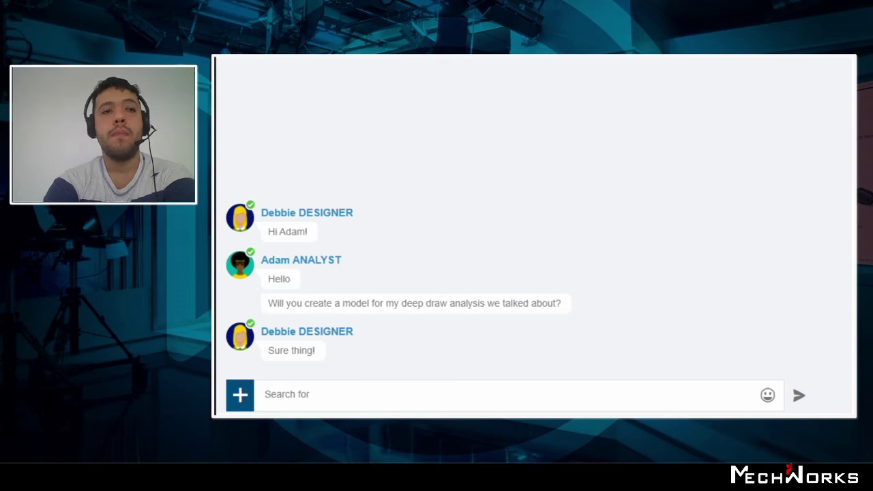
pyautogui.write(' "Deep Draw" and you\'ll find ')
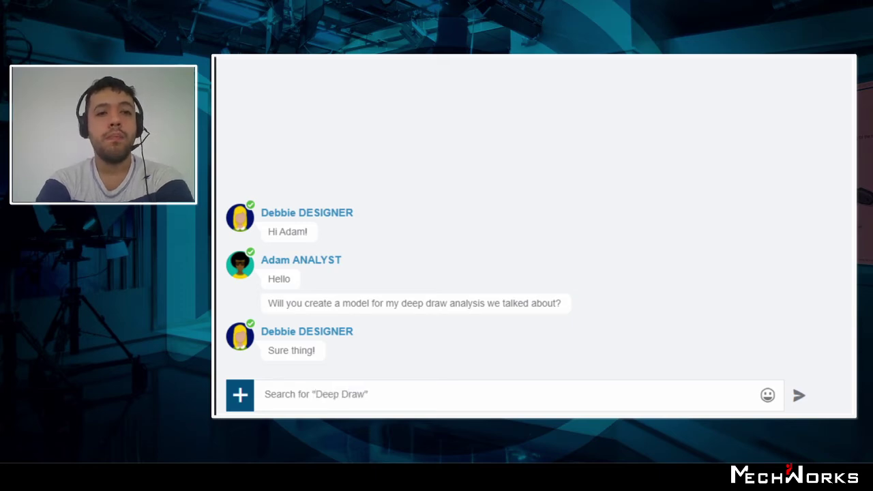
pyautogui.write('it!')
pyautogui.press('Return')
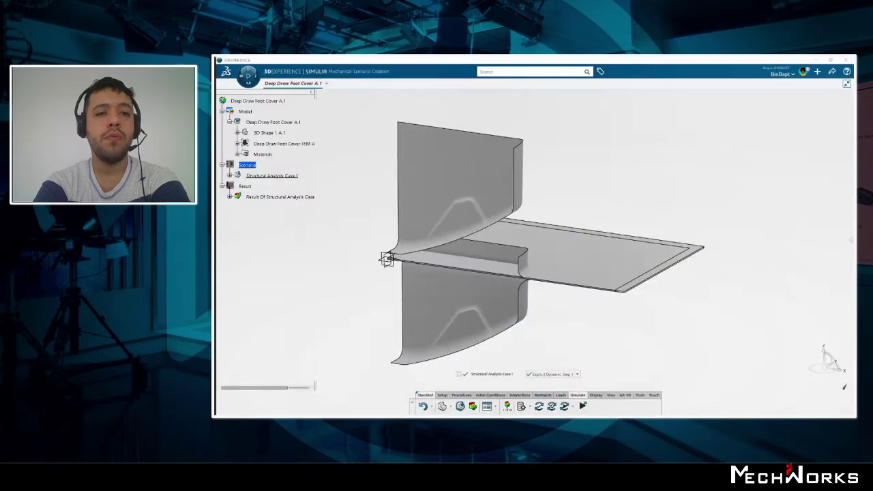
# Review the Deep Draw Foot Cover scenario's features per explicit dynamic step, including the Punch down 105mm and punch up 110mm loads.
pyautogui.moveTo(378, 296)
pyautogui.mouseDown(button='middle')
pyautogui.moveTo(324, 313)
pyautogui.moveTo(369, 294)
pyautogui.mouseUp(button='middle')
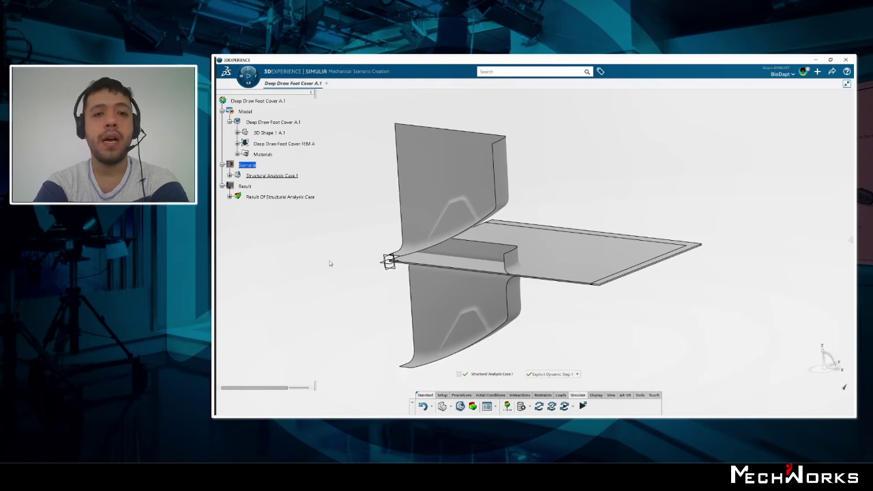
pyautogui.click(230, 176)
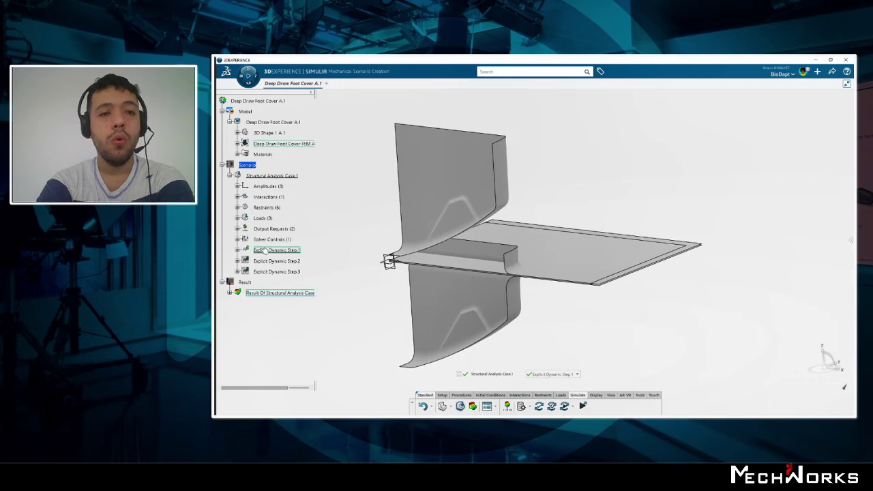
pyautogui.click(487, 405)
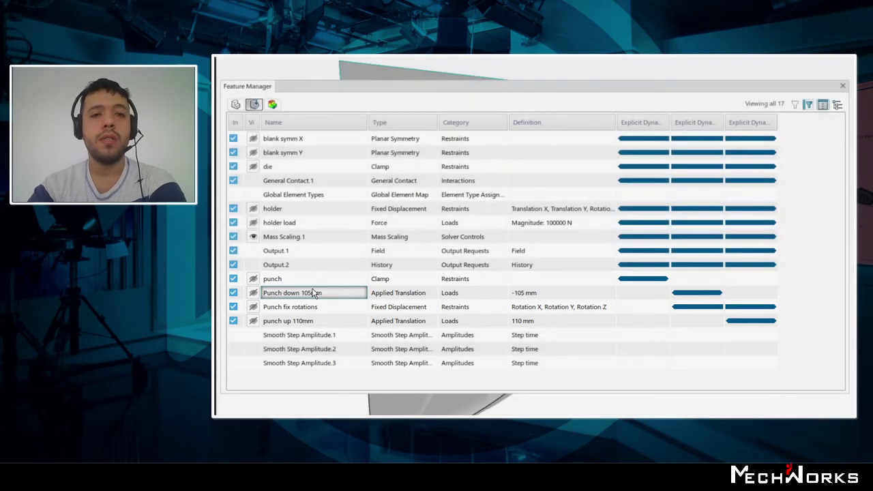
pyautogui.click(312, 291)
pyautogui.click(321, 322)
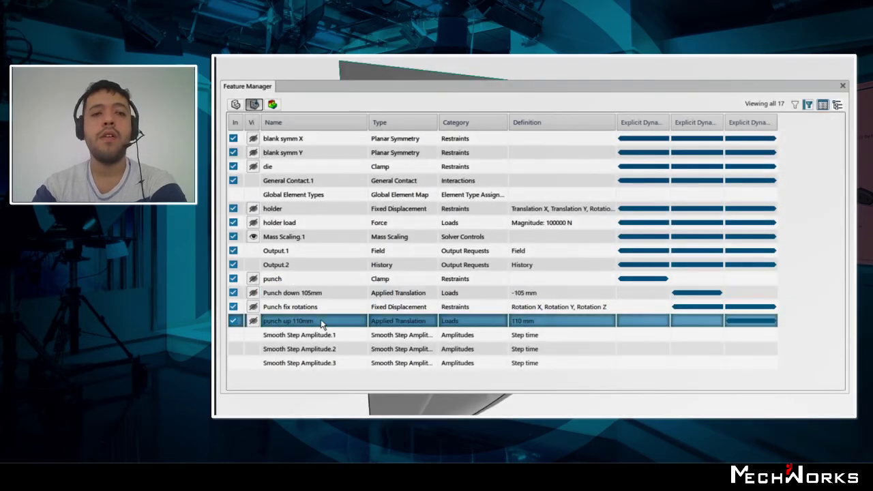
pyautogui.click(842, 86)
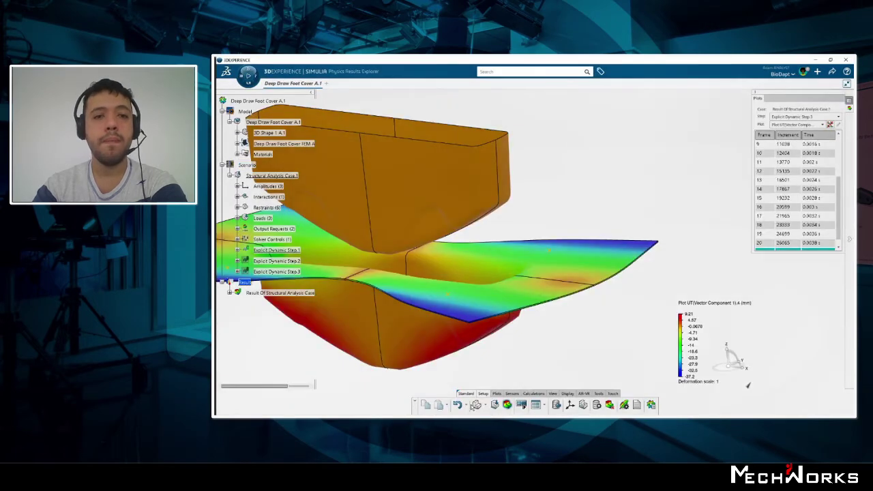
# Expand the result's field plots, activate the Thickness.1 plot and inspect the formed blank's thickness from several angles.
pyautogui.click(476, 405)
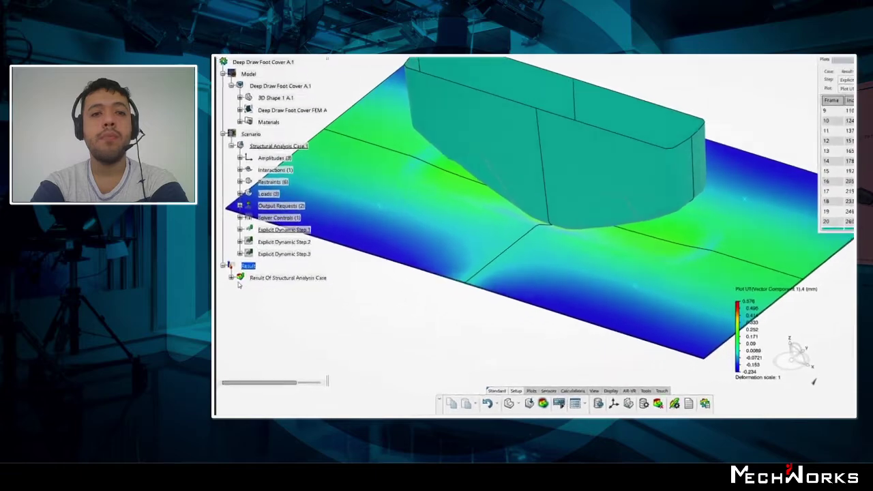
pyautogui.click(232, 277)
pyautogui.click(240, 290)
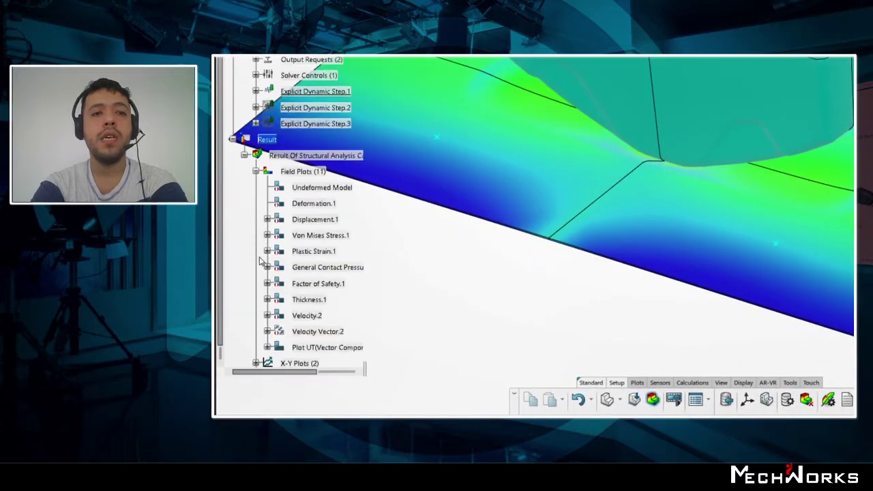
pyautogui.rightClick(304, 299)
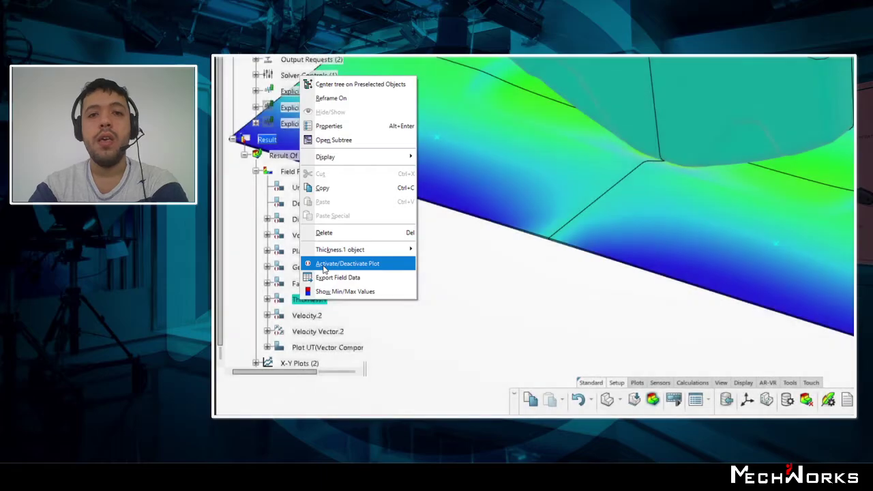
pyautogui.click(323, 268)
pyautogui.moveTo(680, 316); pyautogui.dragTo(532, 318, button='middle')
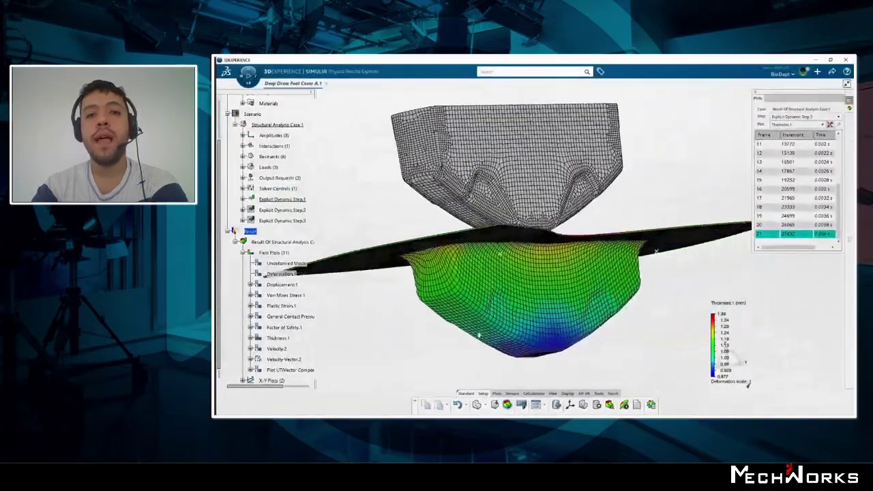
pyautogui.moveTo(478, 335); pyautogui.dragTo(476, 260, button='middle')
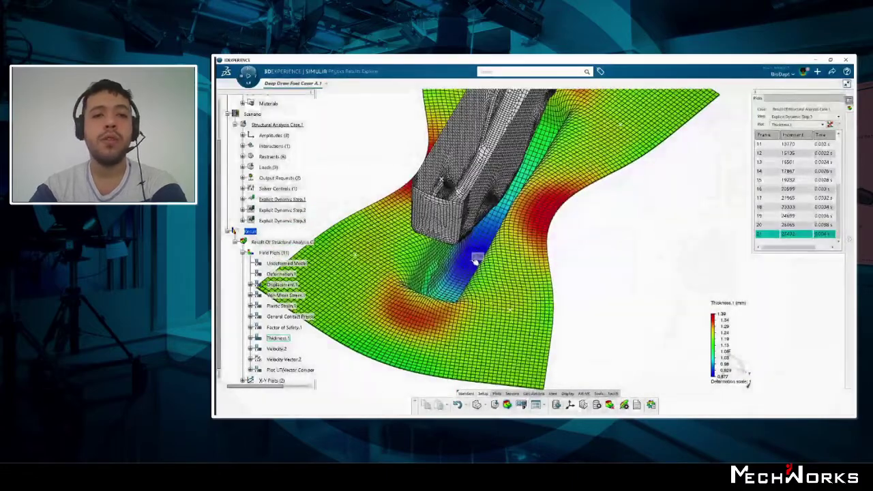
pyautogui.moveTo(551, 278); pyautogui.dragTo(577, 276, button='middle')
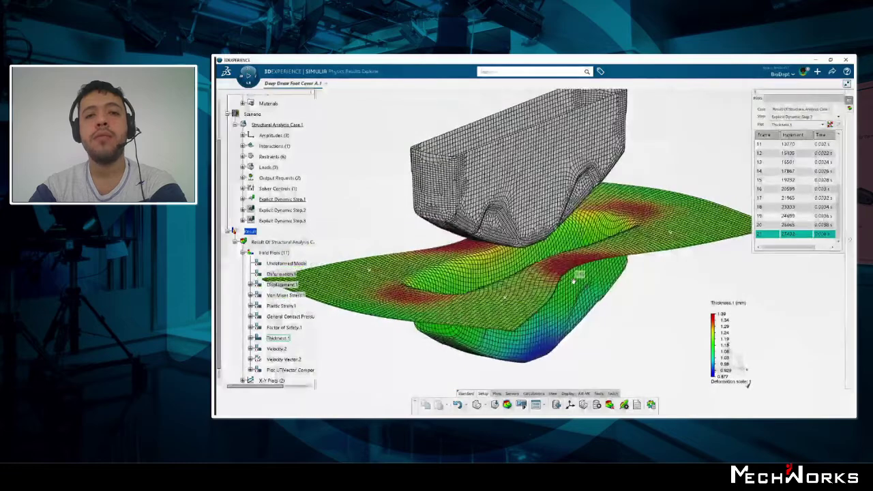
# Activate the Plot UT(Vector Component) field plot and examine the punch and blank deformation from the side.
pyautogui.rightClick(292, 369)
pyautogui.click(311, 345)
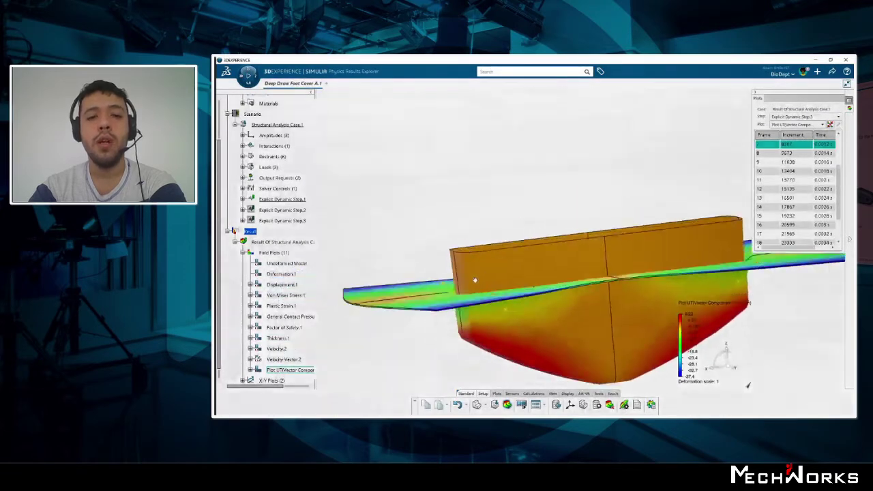
pyautogui.moveTo(475, 280); pyautogui.dragTo(476, 307, button='middle')
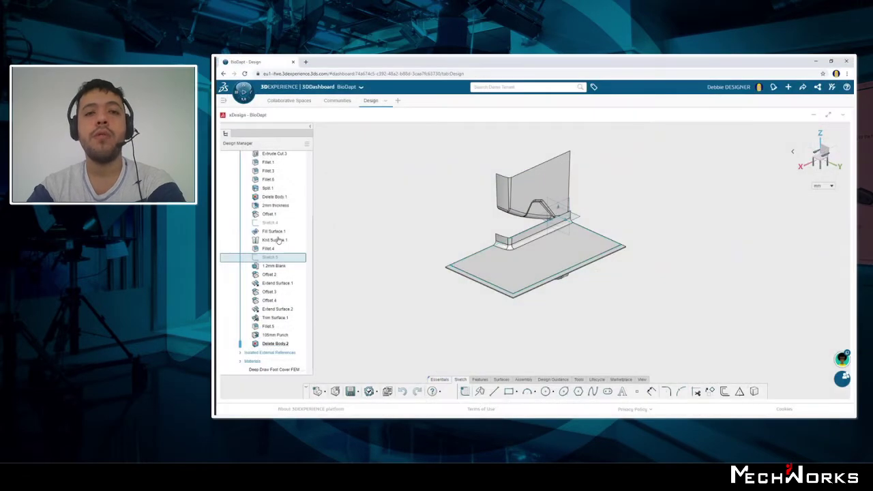
# In xDesign, set the length-direction offset dimension in the 1.2mm Blank's sketch to 60 mm and finish the sketch.
pyautogui.moveTo(413, 236); pyautogui.dragTo(421, 262, button='middle')
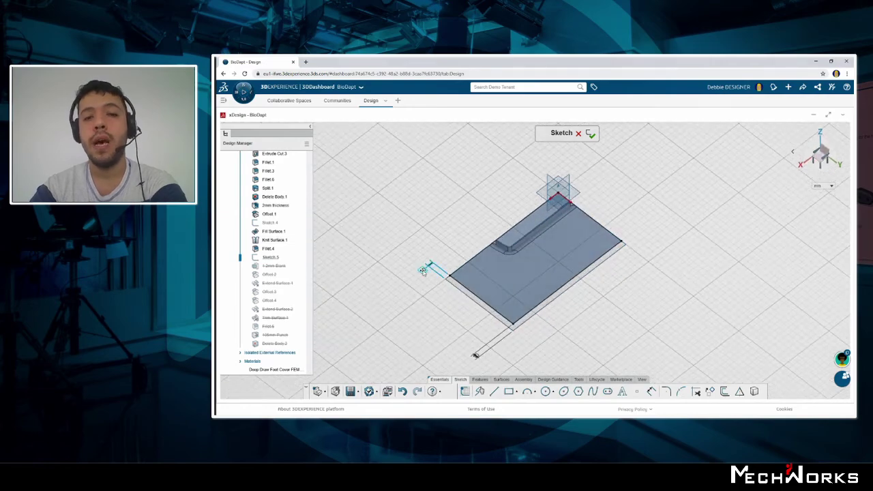
pyautogui.doubleClick(424, 270)
pyautogui.write('60')
pyautogui.press('Return')
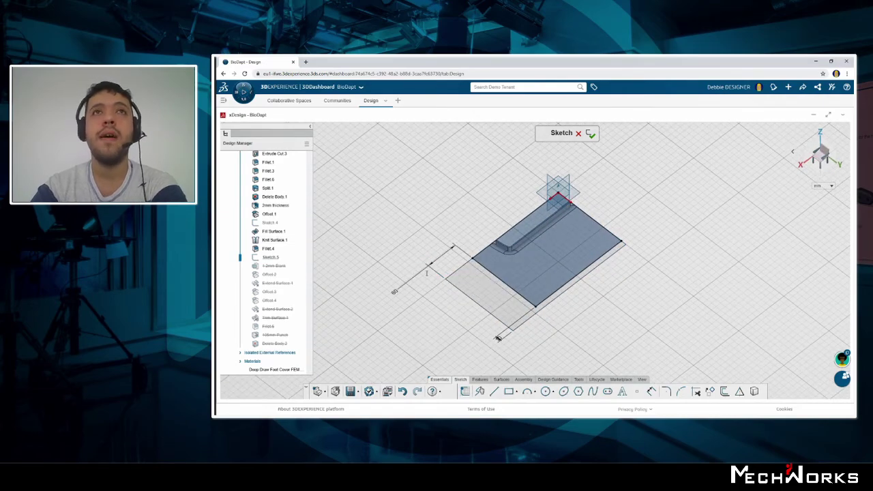
pyautogui.click(590, 135)
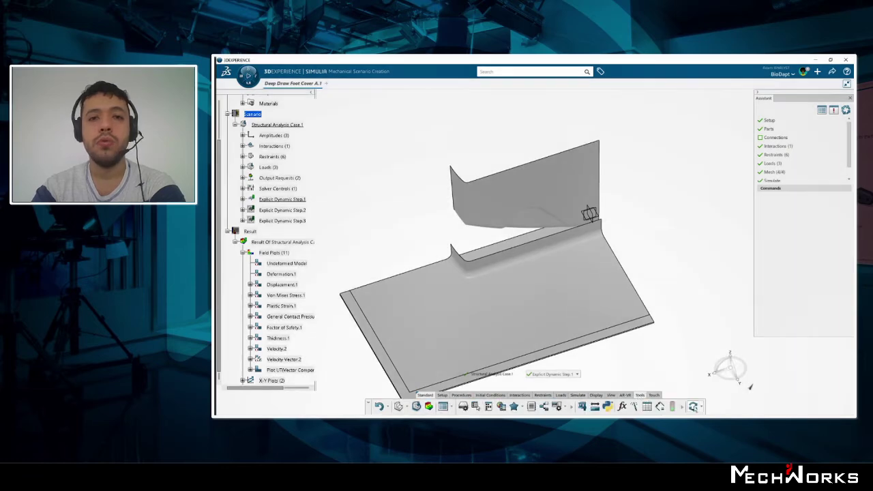
# In SIMULIA, update the Deep Draw Foot Cover simulation with the modified blank and close the player after the deformation animation.
pyautogui.click(692, 407)
pyautogui.click(556, 268)
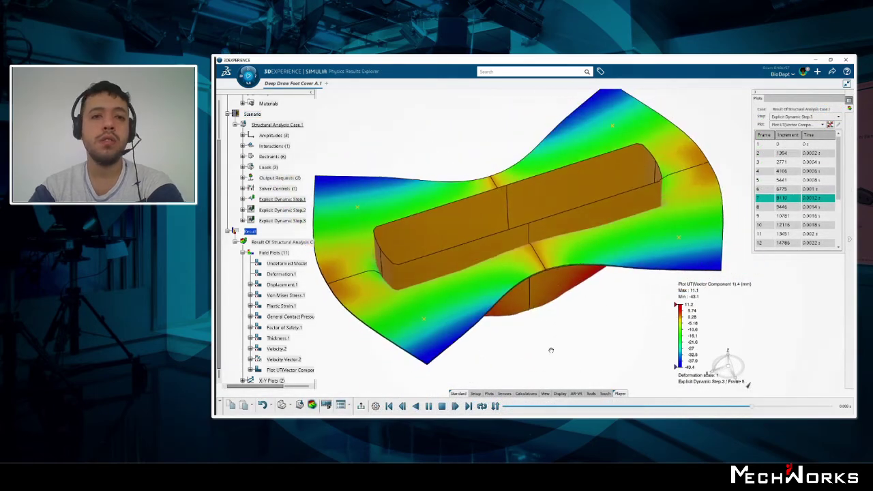
pyautogui.click(362, 407)
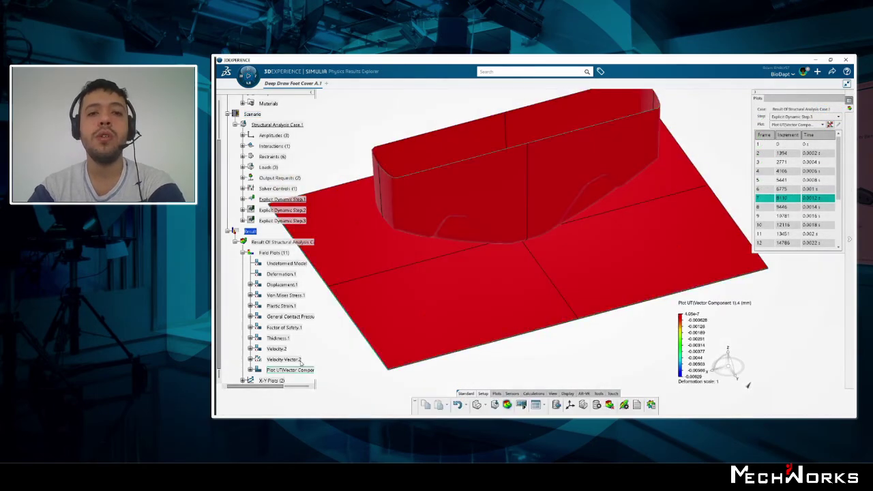
# Activate the Thickness.1 plot for the updated blank, followed by the Displacement.1 plot.
pyautogui.rightClick(280, 340)
pyautogui.click(295, 323)
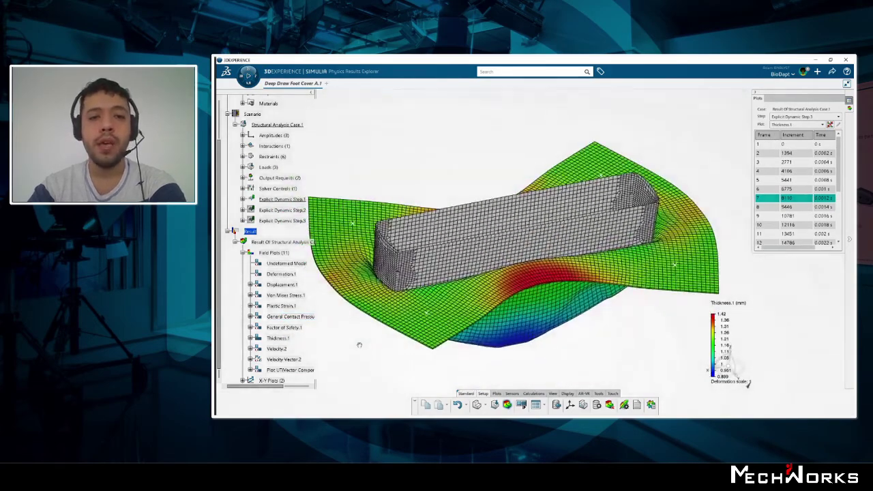
pyautogui.rightClick(287, 284)
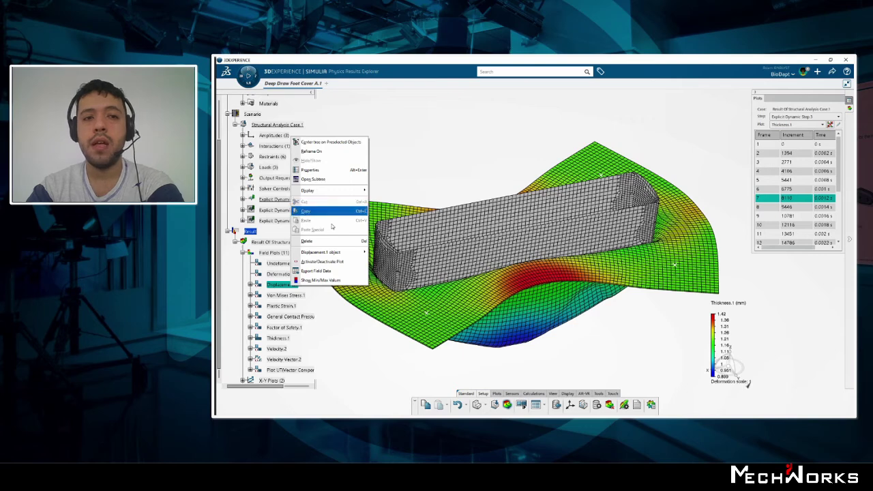
pyautogui.click(321, 261)
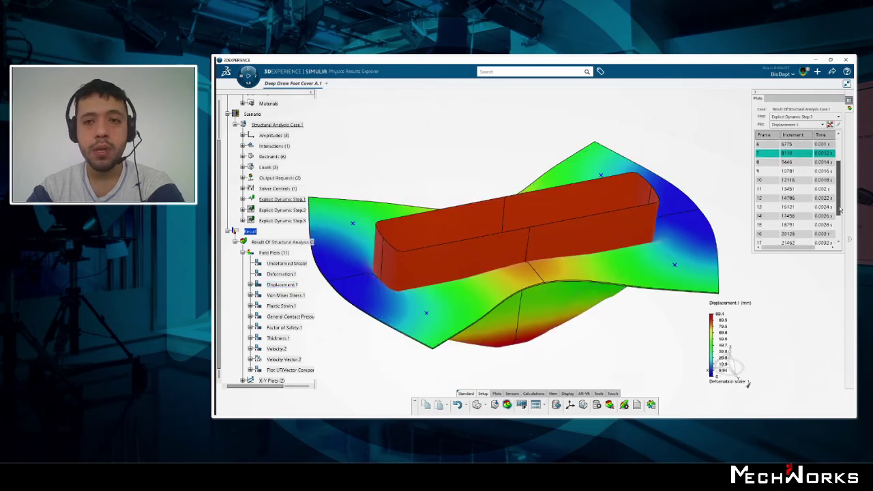